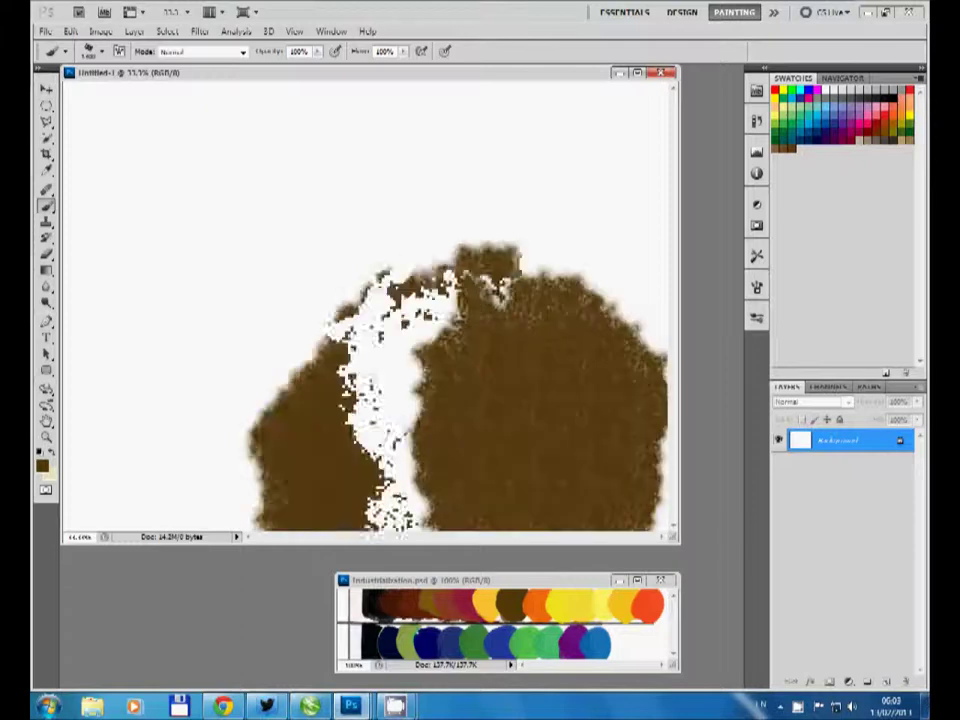
- Lay a first purple stroke at lower left and check the brush presets and settings
mouse_move(600, 480)
left_mouse_down()
mouse_move(420, 380)
mouse_move(100, 150)
left_mouse_up()
right_click(593, 310)
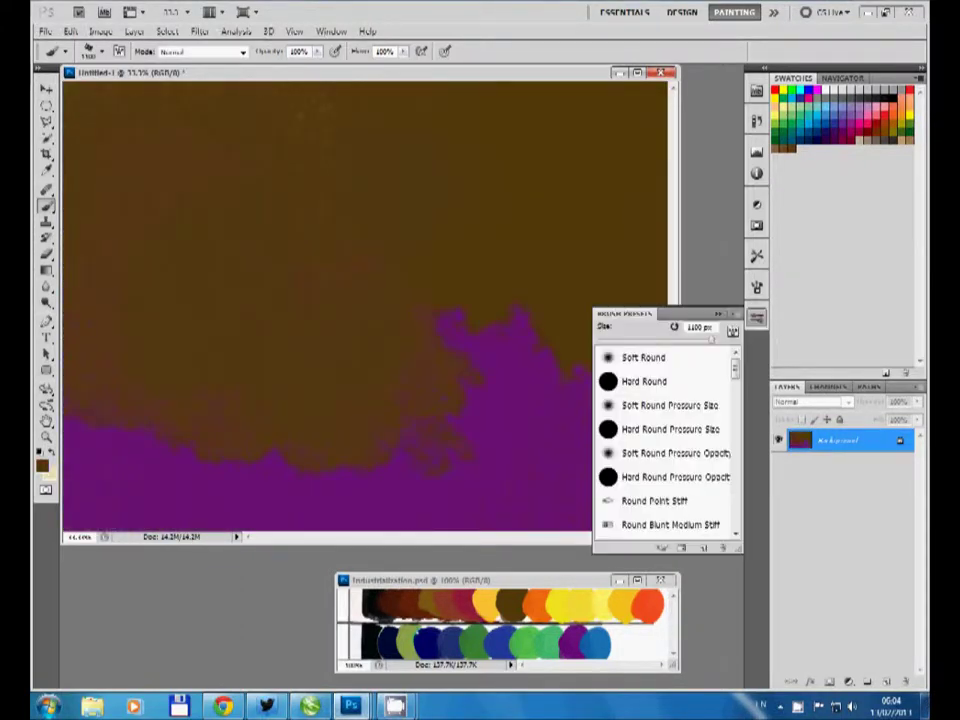
key("Escape")
left_click(757, 287)
left_click(757, 287)
- Repaint brown over the purple, then add dark purple and a light pinkish centre blob
left_click_drag(430, 320, 560, 420)
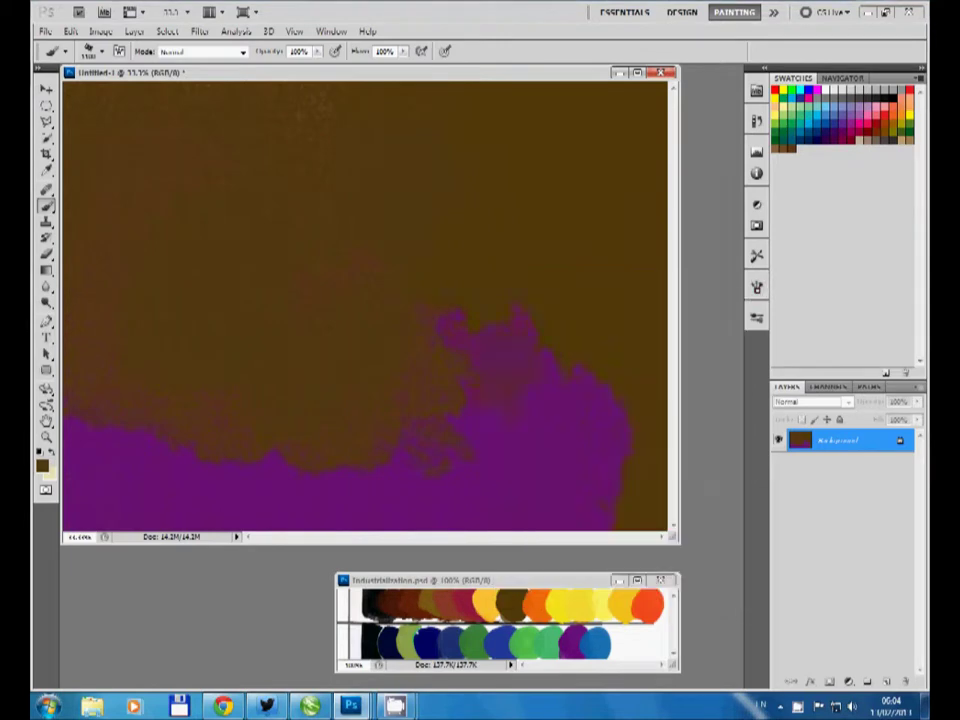
left_click_drag(100, 480, 600, 330)
left_click_drag(320, 360, 120, 220)
mouse_move(100, 300)
left_mouse_down()
mouse_move(340, 90)
mouse_move(460, 330)
left_mouse_up()
mouse_move(300, 330)
left_mouse_down()
mouse_move(200, 240)
mouse_move(160, 290)
left_mouse_up()
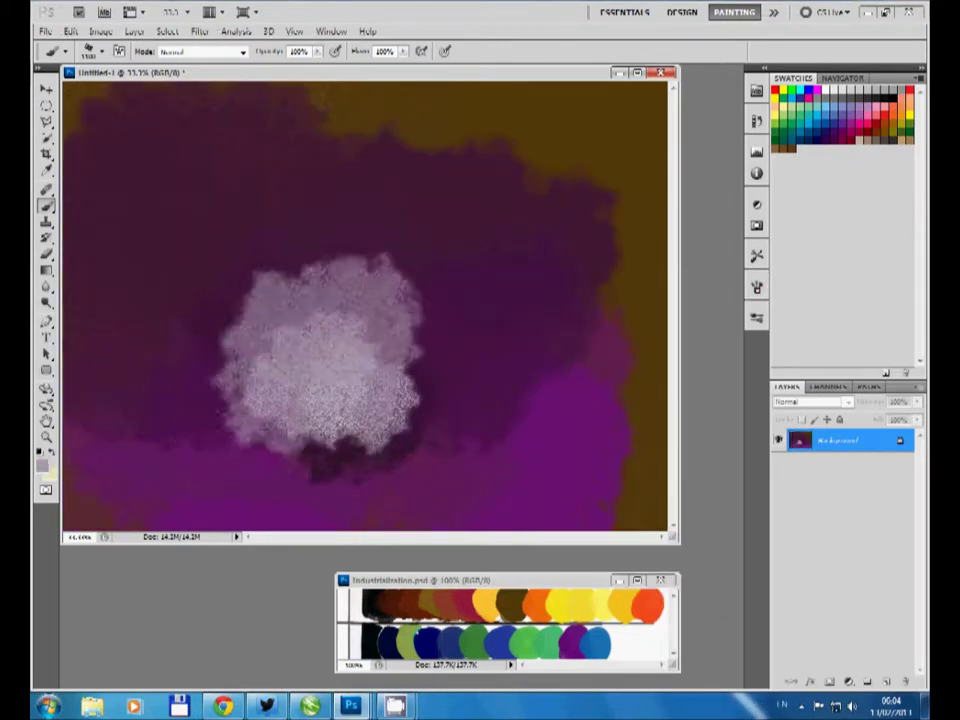
- Spread pinkish-purple over the canvas until it reads as muted purple
left_click_drag(330, 360, 100, 200)
mouse_move(200, 170)
left_mouse_down()
mouse_move(450, 428)
mouse_move(300, 480)
left_mouse_up()
left_click_drag(150, 180, 370, 390)
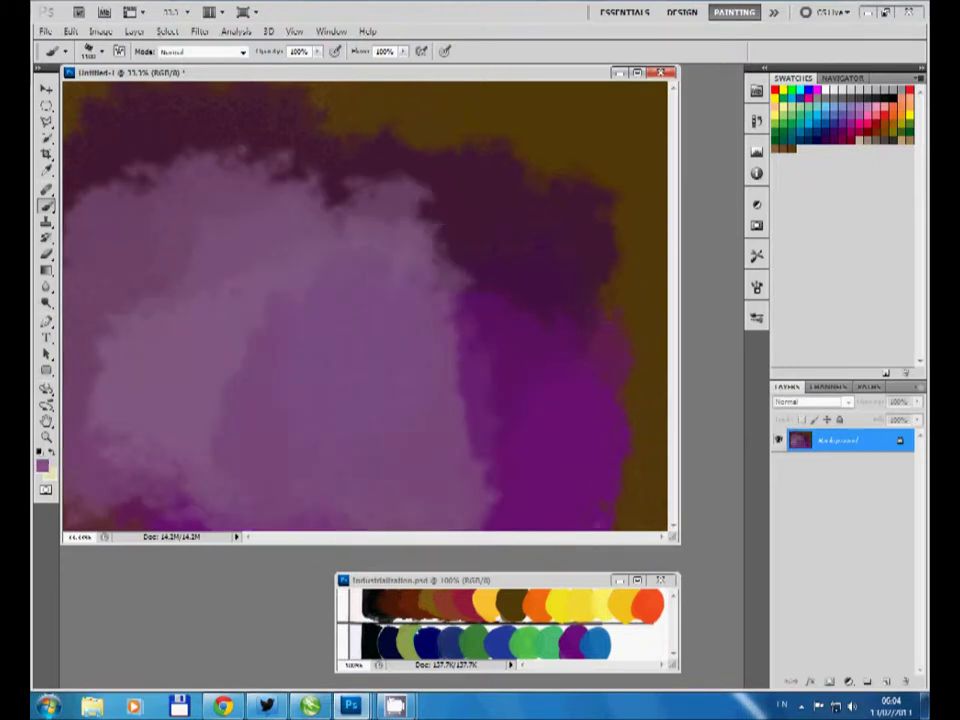
left_click_drag(600, 180, 150, 420)
- Add dark purple masses and shape them into a darker band across the lower half
left_click_drag(300, 260, 320, 480)
left_click_drag(150, 200, 380, 450)
left_click_drag(460, 270, 520, 420)
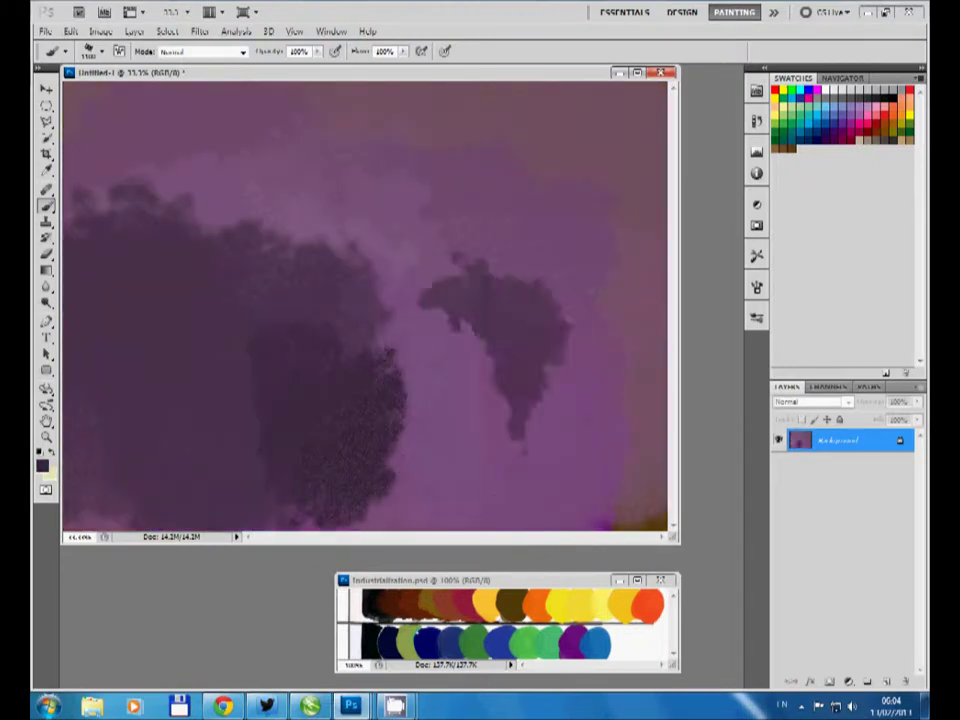
left_click_drag(480, 120, 100, 280)
left_click_drag(150, 130, 500, 150)
left_click_drag(390, 180, 480, 390)
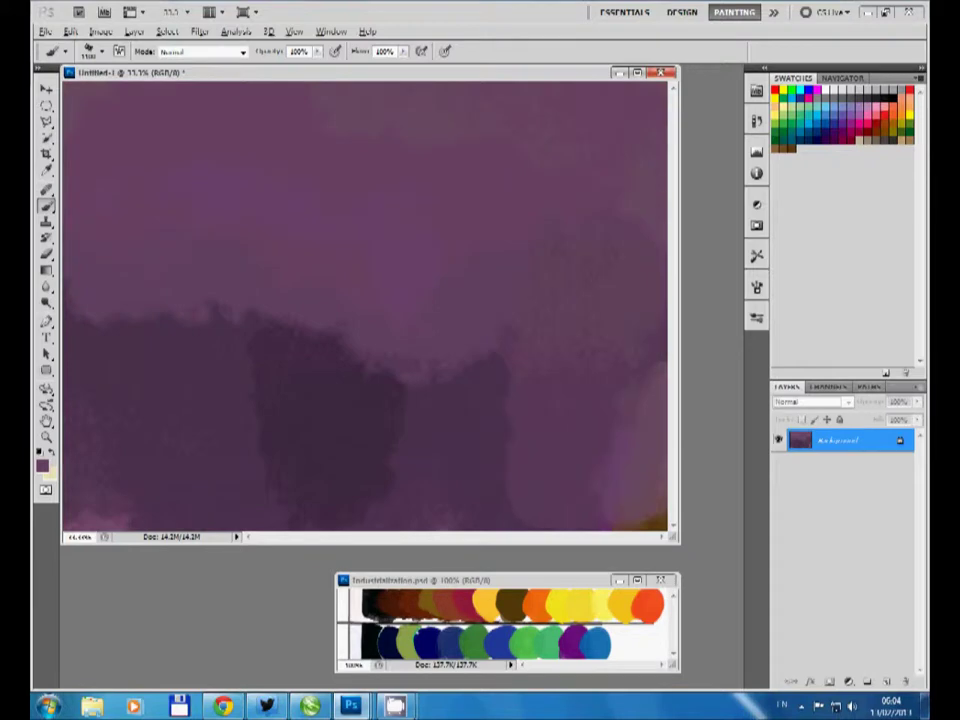
- Paint a tapered green streak across the centre with a lighter purple stroke below
left_click_drag(270, 300, 460, 285)
left_click_drag(250, 265, 460, 265)
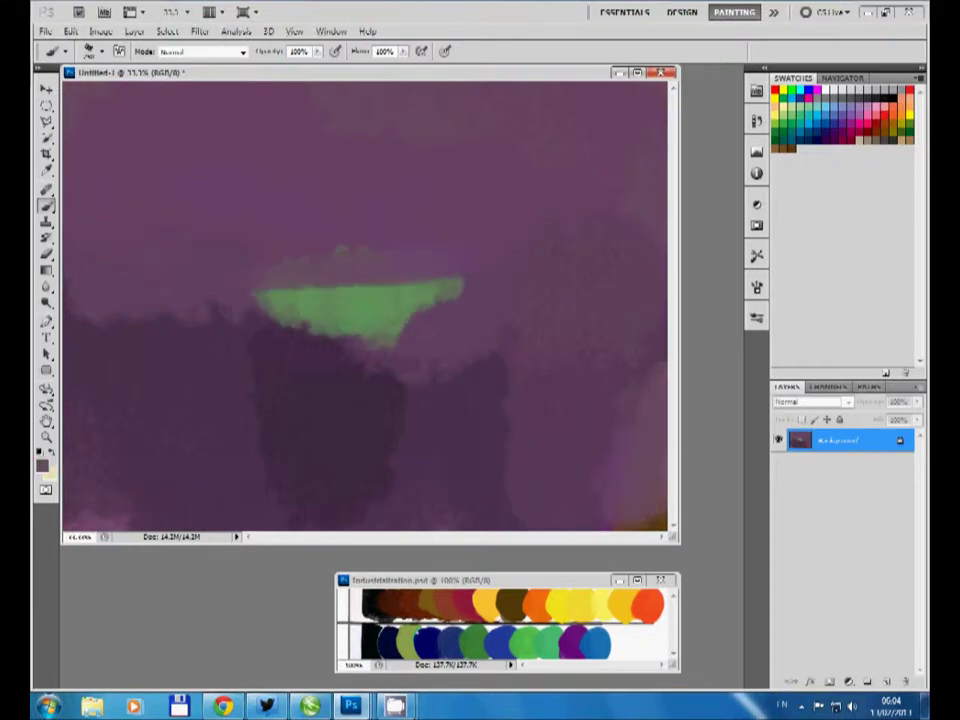
left_click_drag(260, 300, 570, 250)
left_click_drag(205, 425, 400, 335)
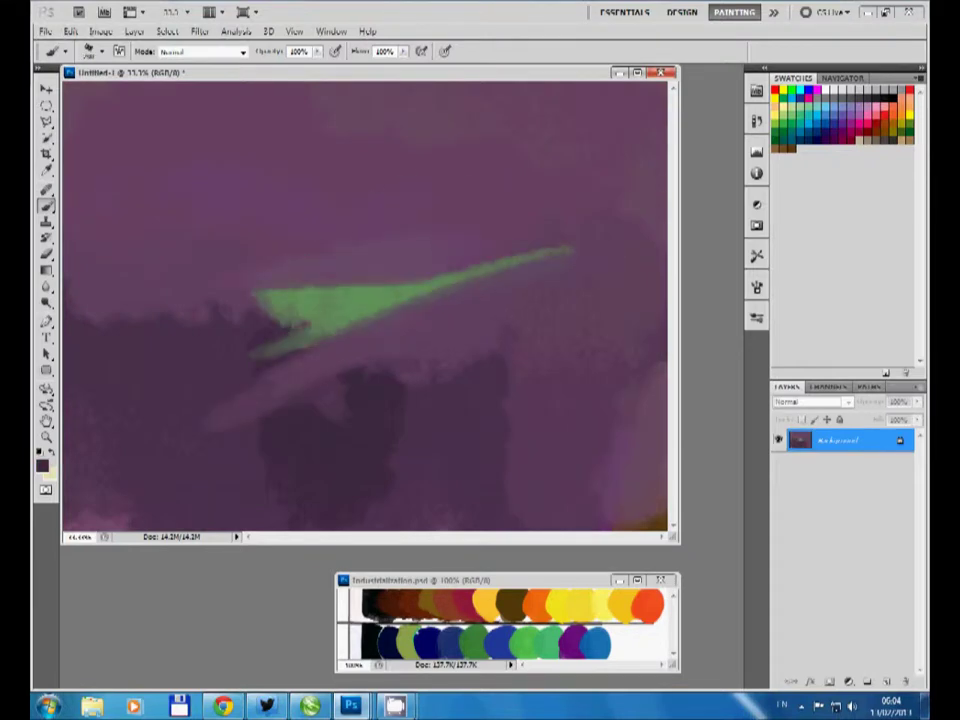
- Paint dark purple clouds over the green streak, lower canvas and upper left
left_click_drag(190, 310, 320, 235)
left_click_drag(160, 300, 285, 215)
left_click_drag(70, 390, 200, 200)
left_click_drag(150, 240, 380, 215)
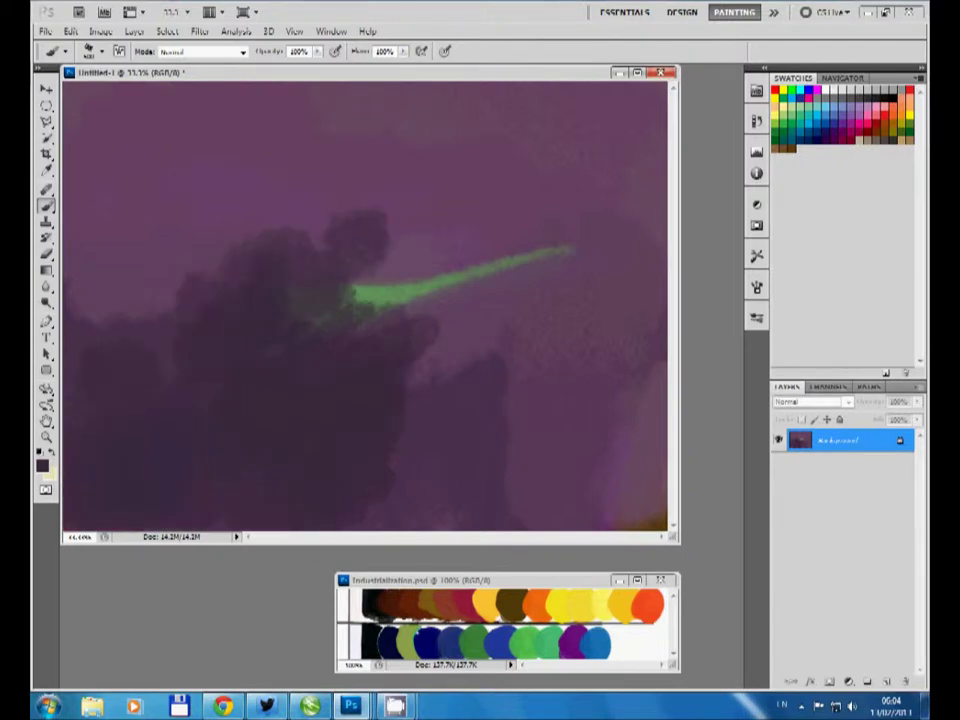
mouse_move(70, 235)
left_mouse_down()
mouse_move(300, 125)
mouse_move(265, 80)
left_mouse_up()
mouse_move(265, 228)
left_mouse_down()
mouse_move(380, 155)
mouse_move(365, 188)
left_mouse_up()
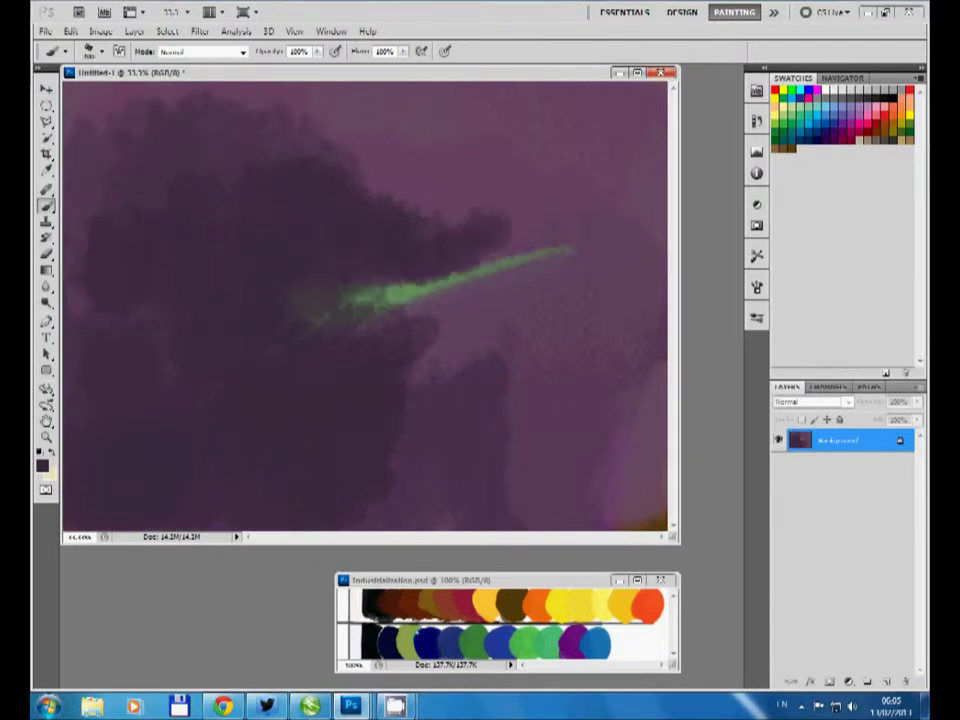
- Extend the dark purple clouds across the upper canvas toward the upper right
left_click_drag(240, 145, 305, 90)
left_click_drag(310, 135, 125, 65)
left_click_drag(140, 130, 50, 65)
left_click_drag(310, 170, 520, 120)
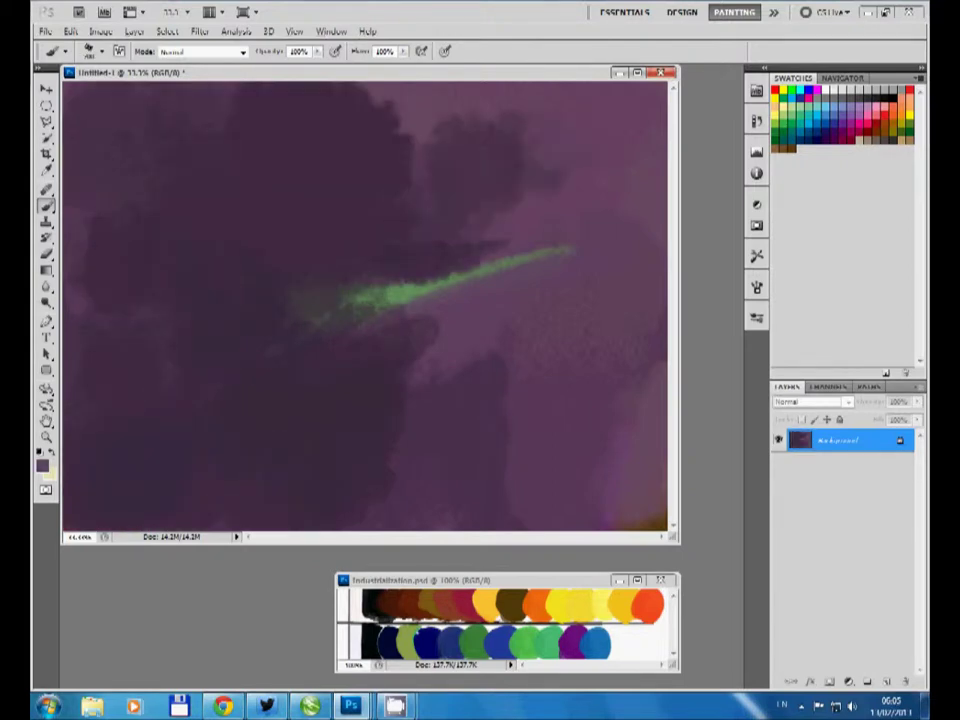
left_click_drag(250, 90, 420, 130)
left_click_drag(350, 185, 390, 165)
- Paint grey-green and green strokes down the centre forming the figure's body and legs
left_click_drag(520, 215, 430, 265)
left_click_drag(440, 195, 435, 245)
left_click_drag(425, 290, 395, 370)
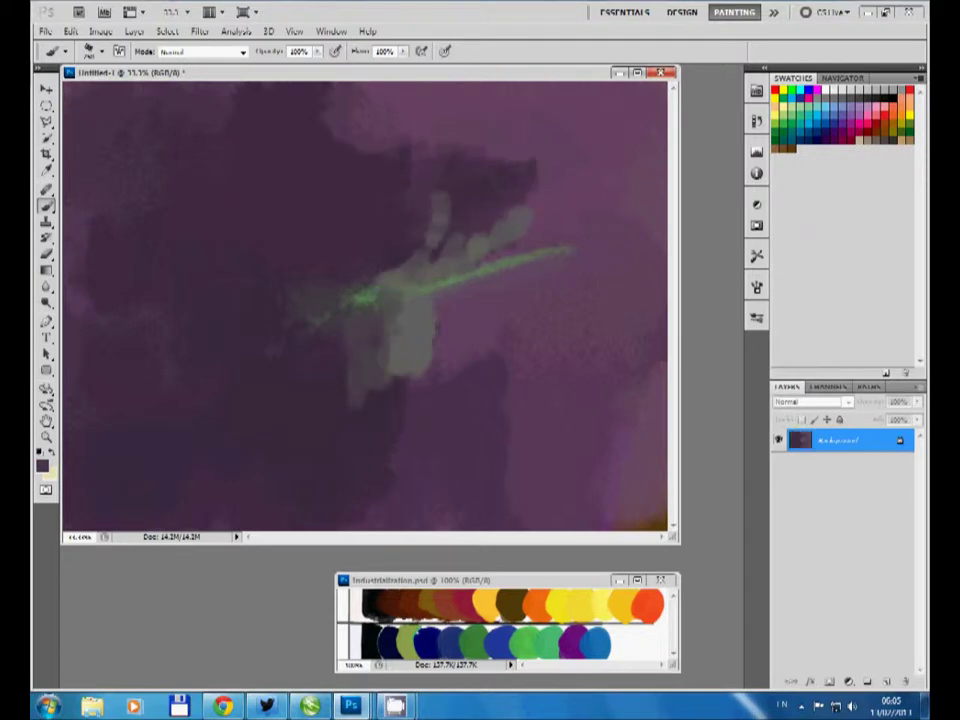
left_click(380, 292, "alt")
mouse_move(350, 300)
left_mouse_down()
mouse_move(425, 285)
mouse_move(400, 405)
left_mouse_up()
mouse_move(405, 300)
left_mouse_down()
mouse_move(385, 430)
mouse_move(365, 480)
left_mouse_up()
- Add a grey-green head, a raised arm and a left-reaching arm to the figure
mouse_move(405, 200)
left_mouse_down()
mouse_move(400, 240)
mouse_move(500, 135)
left_mouse_up()
left_click(330, 130, "alt")
left_click_drag(400, 110, 470, 150)
left_click_drag(440, 190, 475, 150)
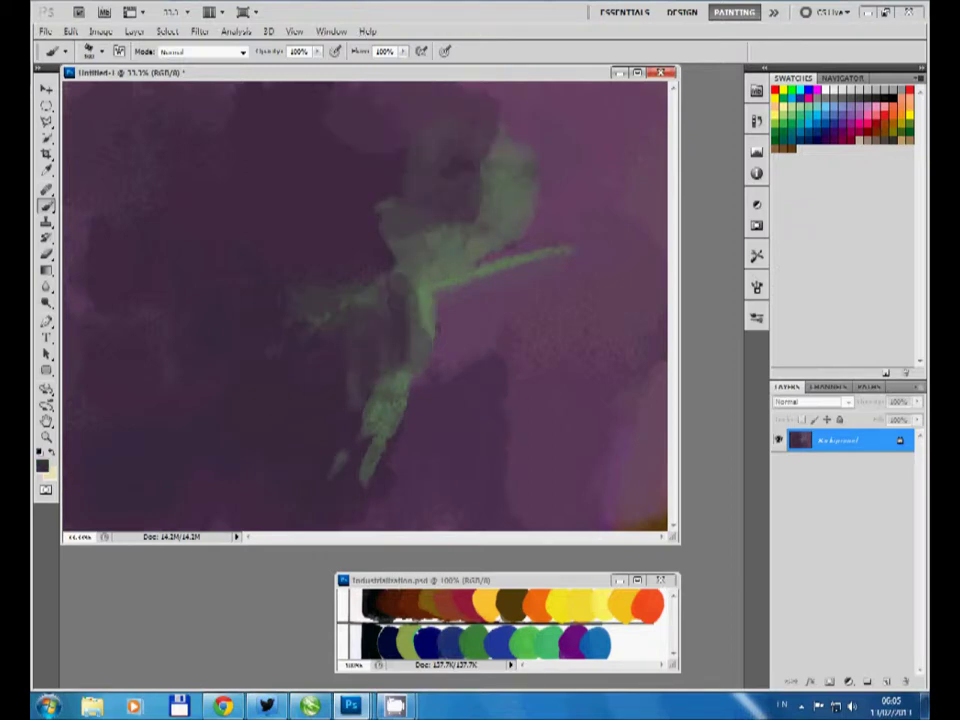
left_click_drag(420, 300, 370, 470)
mouse_move(330, 300)
left_mouse_down()
mouse_move(400, 250)
mouse_move(375, 110)
left_mouse_up()
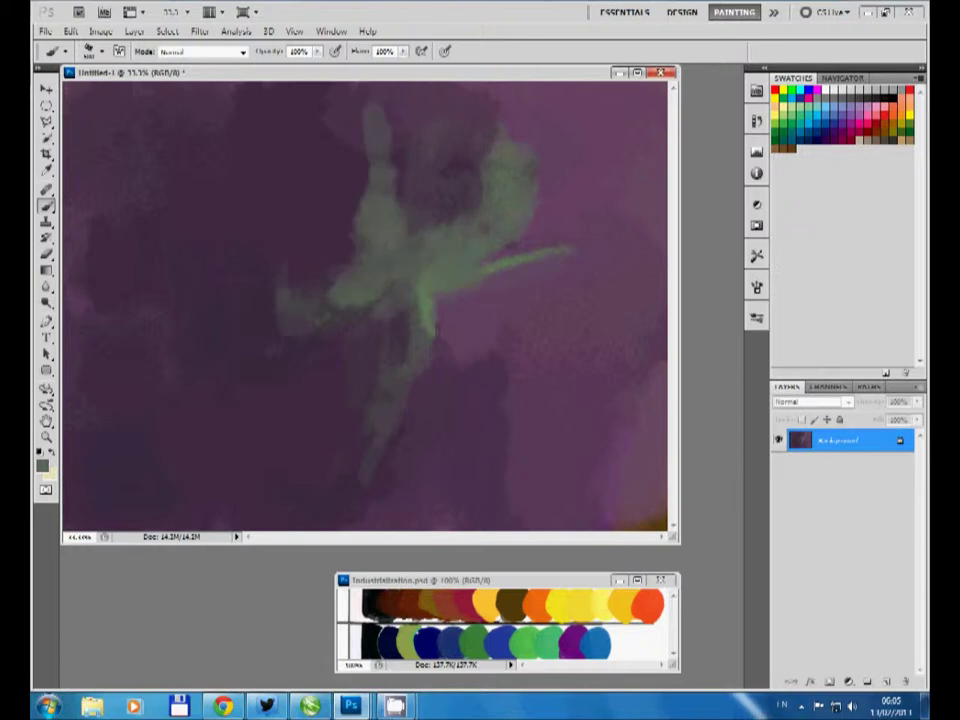
left_click_drag(440, 250, 240, 340)
- Paint a long pale horizontal stroke across the middle, muting its right end with purple
left_click_drag(570, 250, 420, 300)
mouse_move(515, 335)
left_mouse_down()
mouse_move(420, 338)
mouse_move(525, 340)
left_mouse_up()
left_click_drag(660, 345, 280, 352)
left_click(600, 270, "alt")
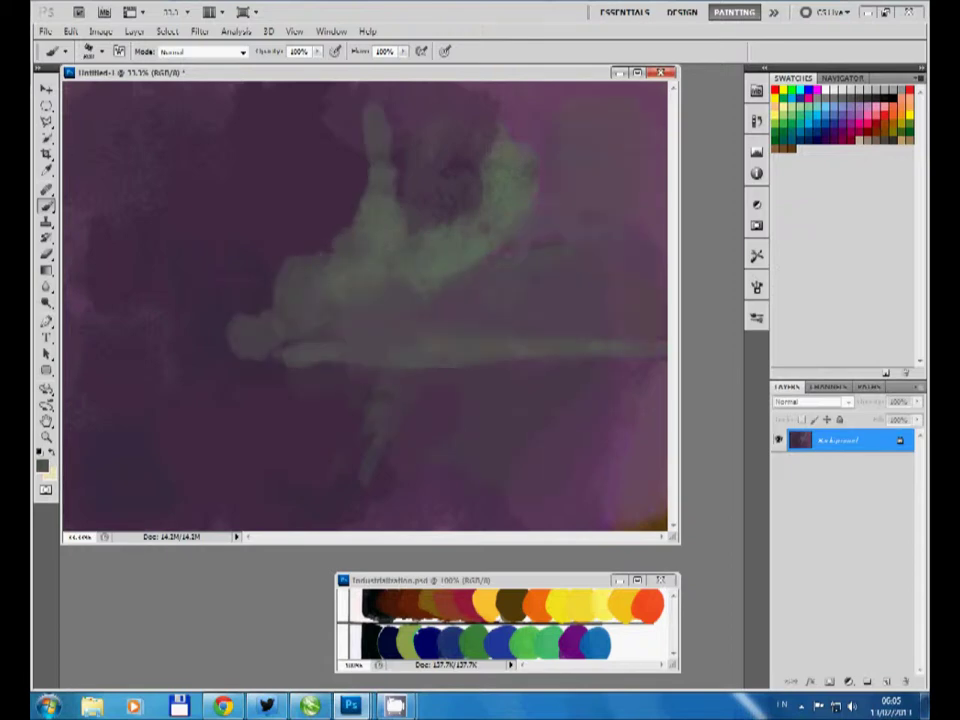
mouse_move(660, 260)
left_mouse_down()
mouse_move(440, 300)
mouse_move(660, 280)
left_mouse_up()
- Paint a second grey-green arm with a hand on the figure's left
left_click(420, 240, "alt")
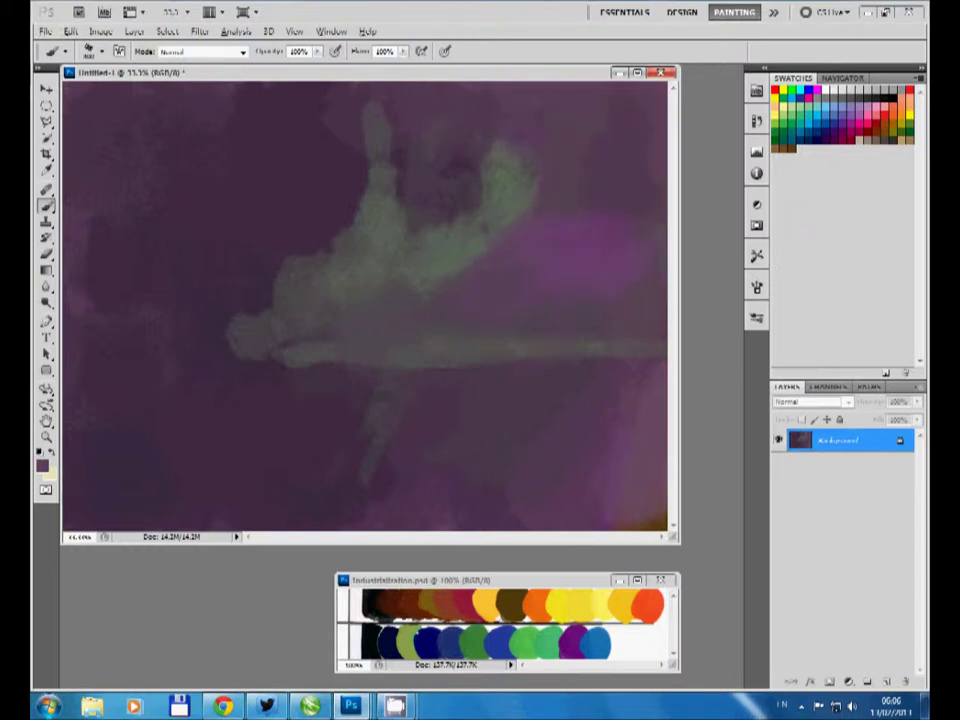
mouse_move(330, 250)
left_mouse_down()
mouse_move(160, 325)
mouse_move(300, 270)
left_mouse_up()
mouse_move(200, 215)
left_mouse_down()
mouse_move(300, 155)
mouse_move(160, 205)
left_mouse_up()
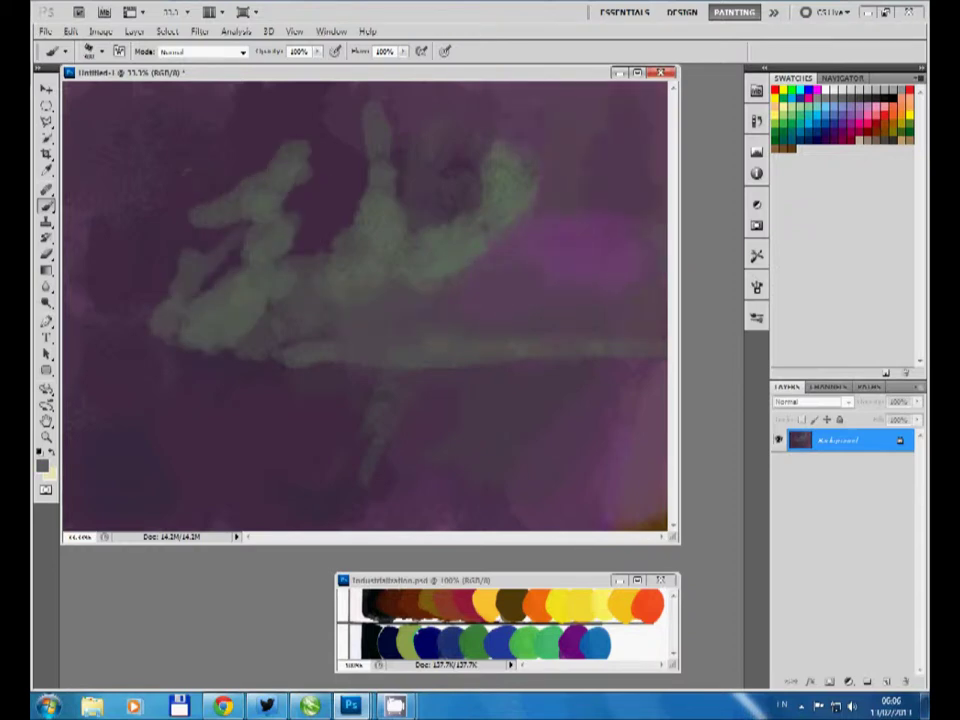
left_click_drag(170, 265, 270, 235)
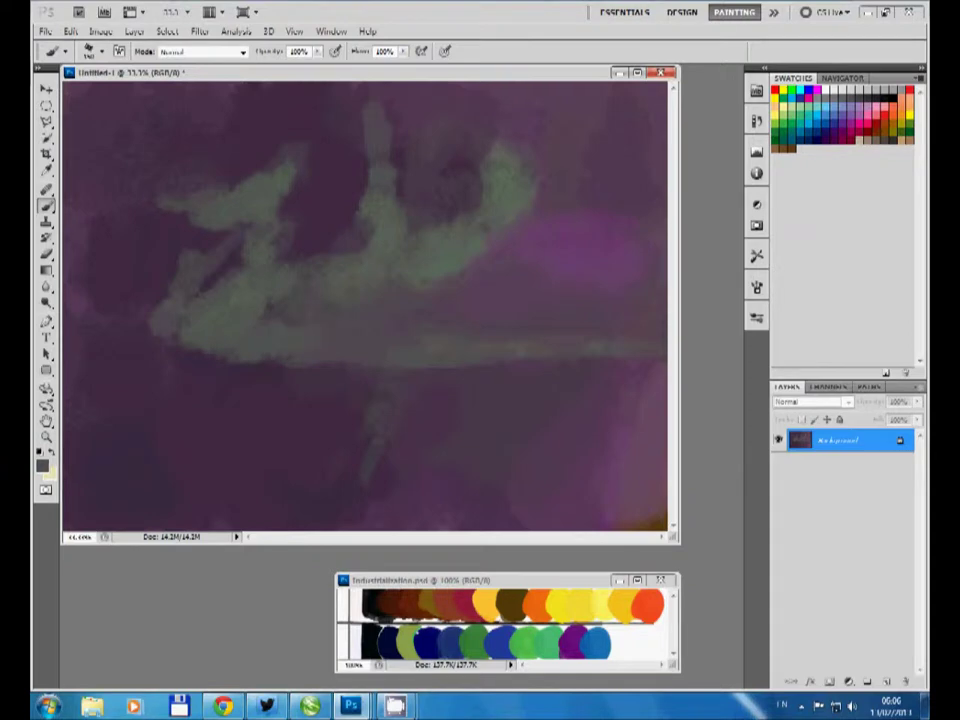
- Extend the horizontal band to the left edge and add grey-green diagonal strokes at left
left_click_drag(311, 343, 65, 335)
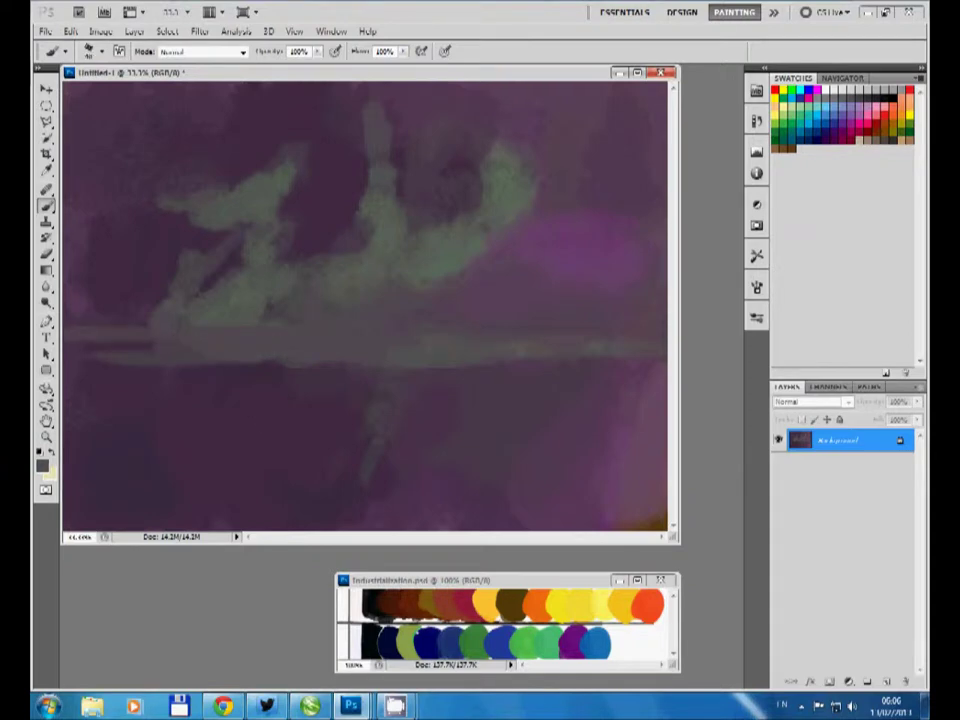
left_click_drag(442, 373, 391, 376)
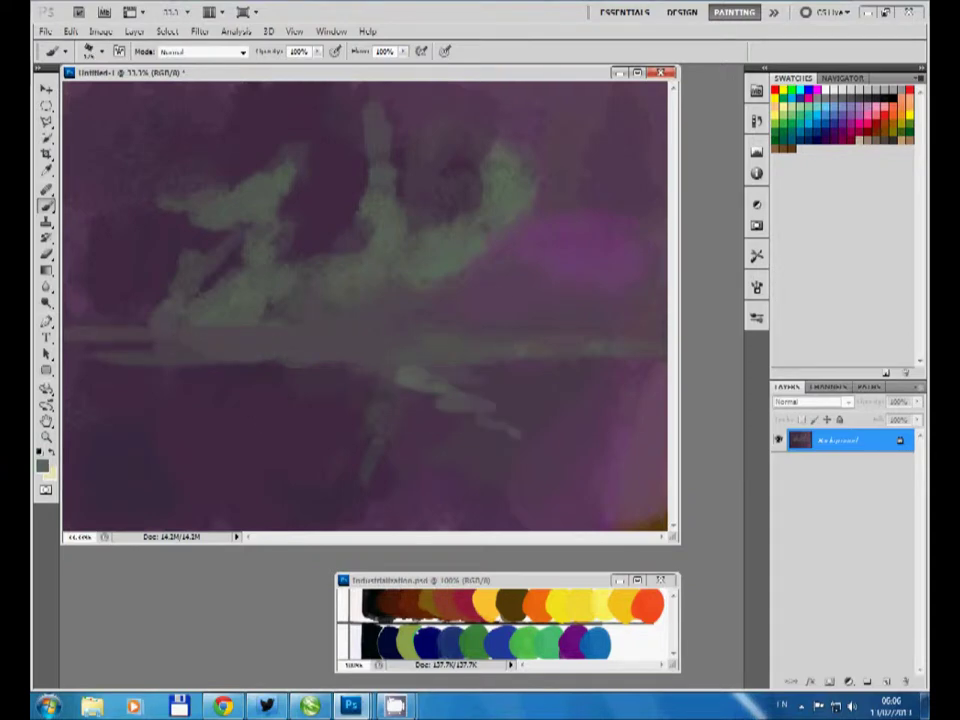
mouse_move(460, 388)
left_mouse_down()
mouse_move(385, 420)
mouse_move(518, 435)
left_mouse_up()
left_click_drag(300, 295, 75, 345)
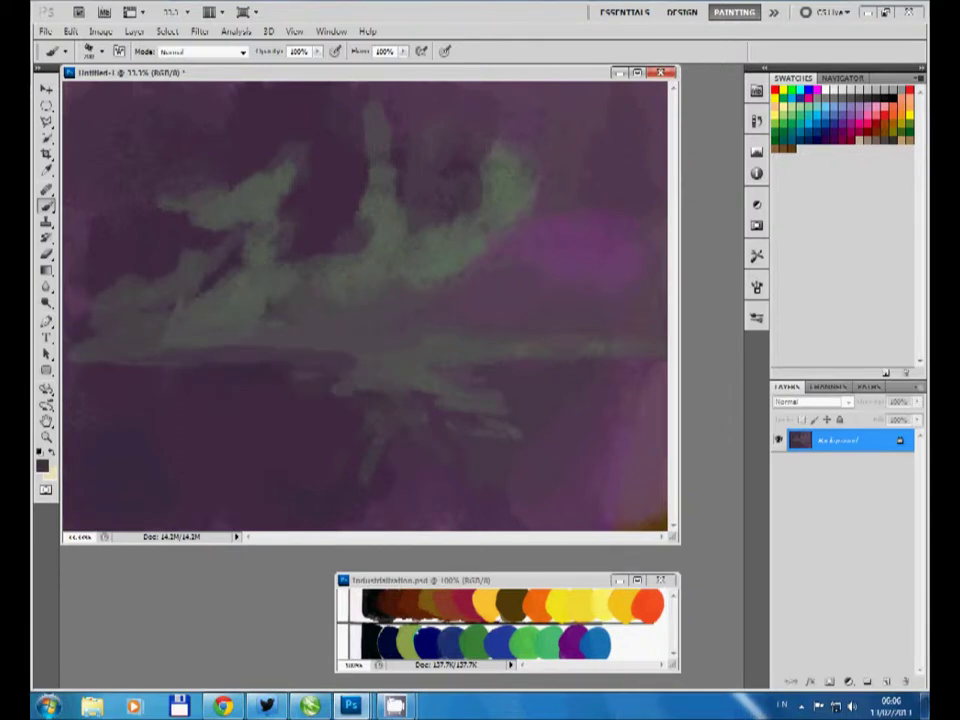
left_click_drag(230, 252, 85, 305)
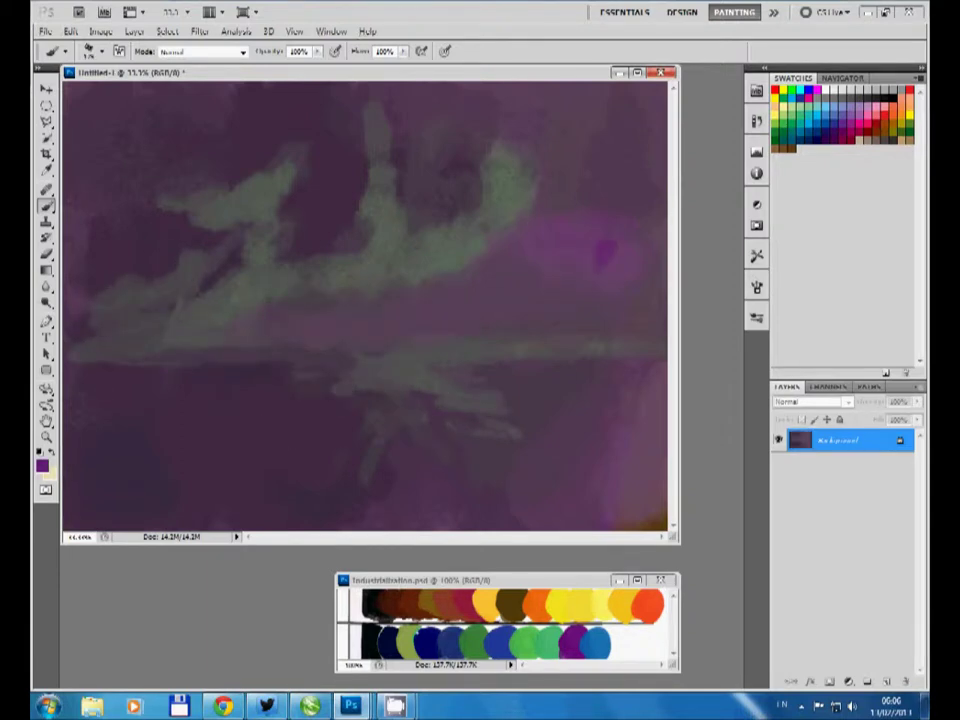
- Paint and cover a magenta blob at right, then add a bright green stroke right of centre
left_click_drag(590, 248, 608, 260)
left_click_drag(620, 190, 490, 280)
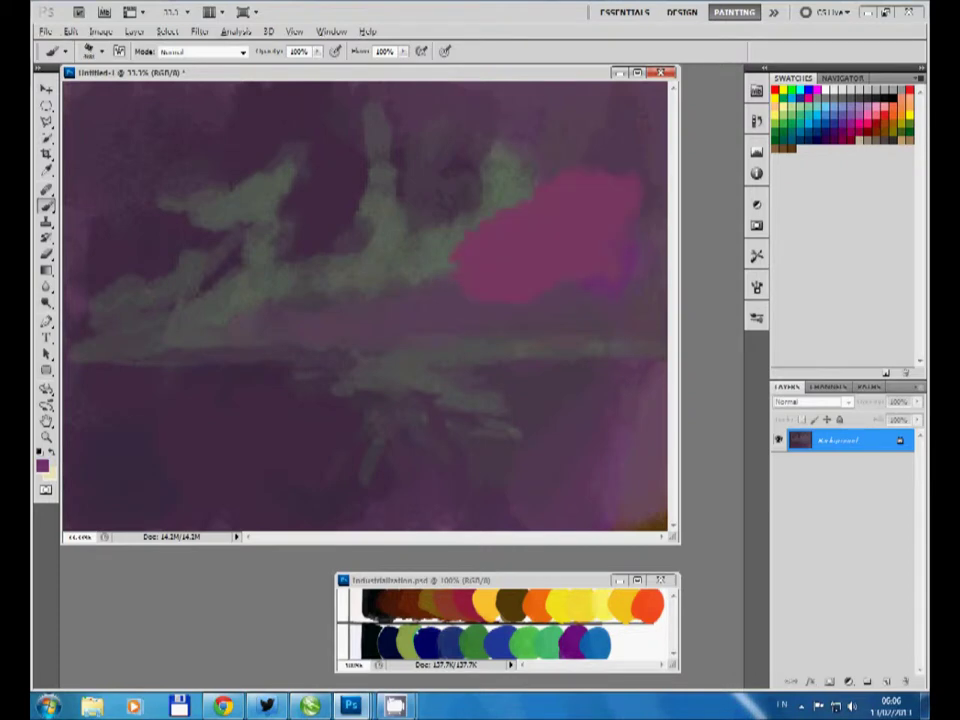
left_click_drag(520, 130, 470, 270)
left_click_drag(625, 190, 520, 280)
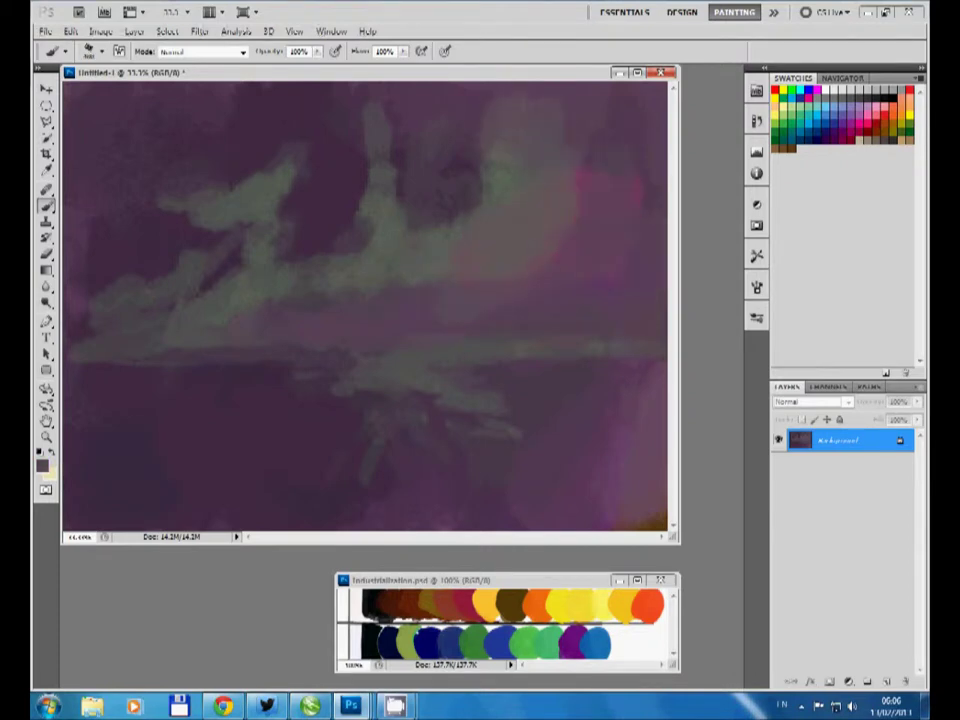
mouse_move(450, 266)
left_mouse_down()
mouse_move(495, 260)
mouse_move(546, 200)
mouse_move(410, 273)
left_mouse_up()
- Paint bright green across the figure and darken the haze above it with purple-grey
mouse_move(405, 220)
left_mouse_down()
mouse_move(385, 260)
mouse_move(335, 280)
mouse_move(250, 291)
left_mouse_up()
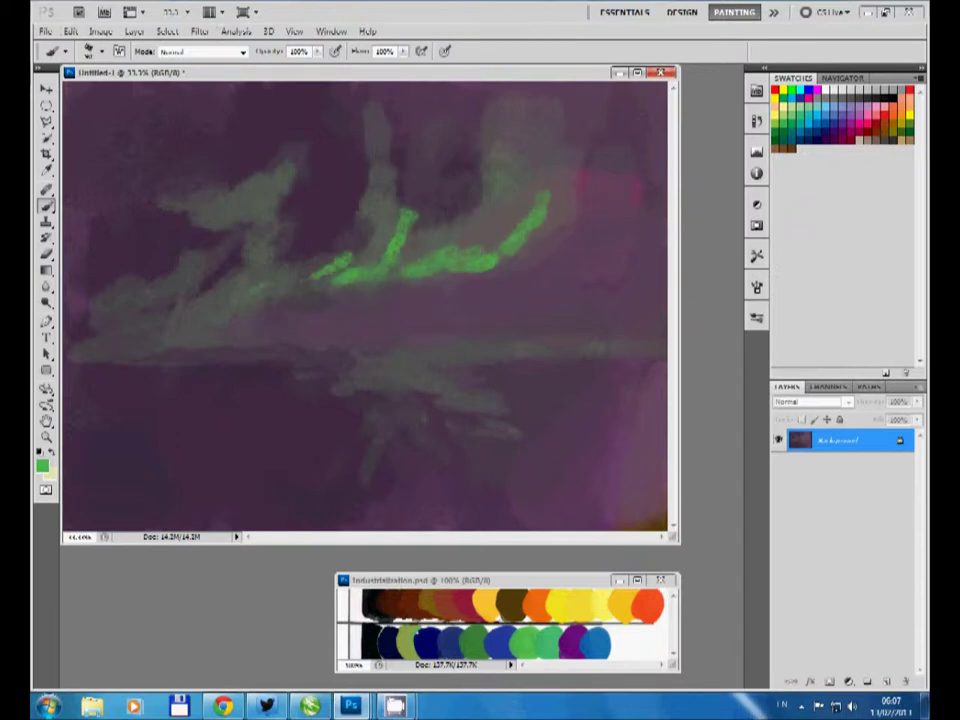
left_click(310, 125, "alt")
left_click_drag(500, 95, 485, 185)
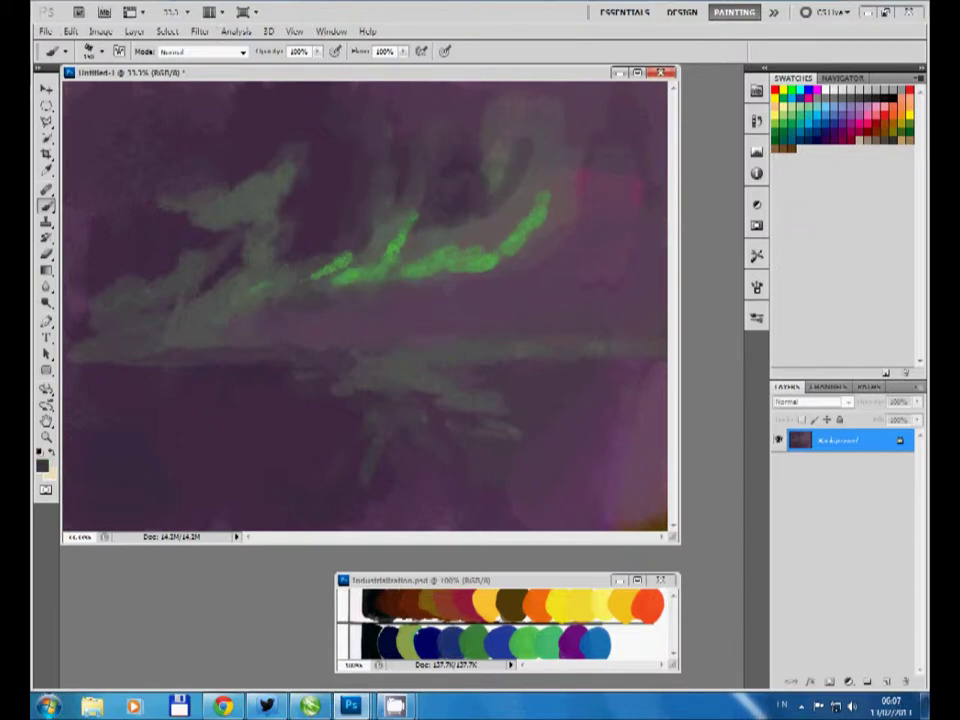
left_click_drag(530, 95, 515, 190)
left_click_drag(550, 110, 540, 190)
- Paint a green streak diagonally toward the top right, extending it left and down
left_click(400, 240, "alt")
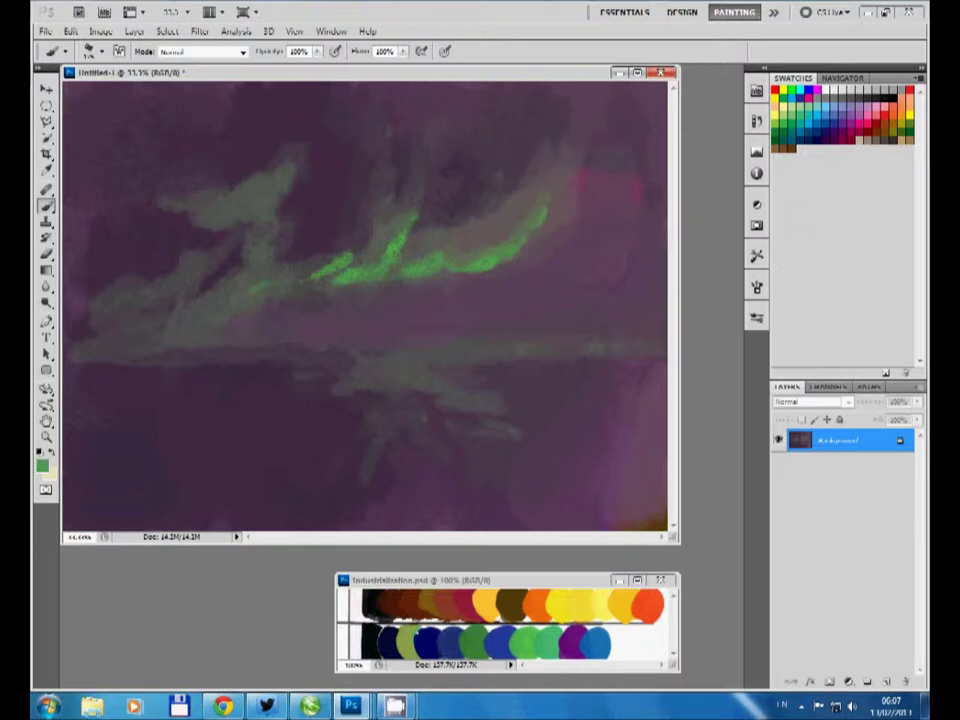
left_click_drag(480, 245, 610, 95)
left_click_drag(330, 275, 165, 310)
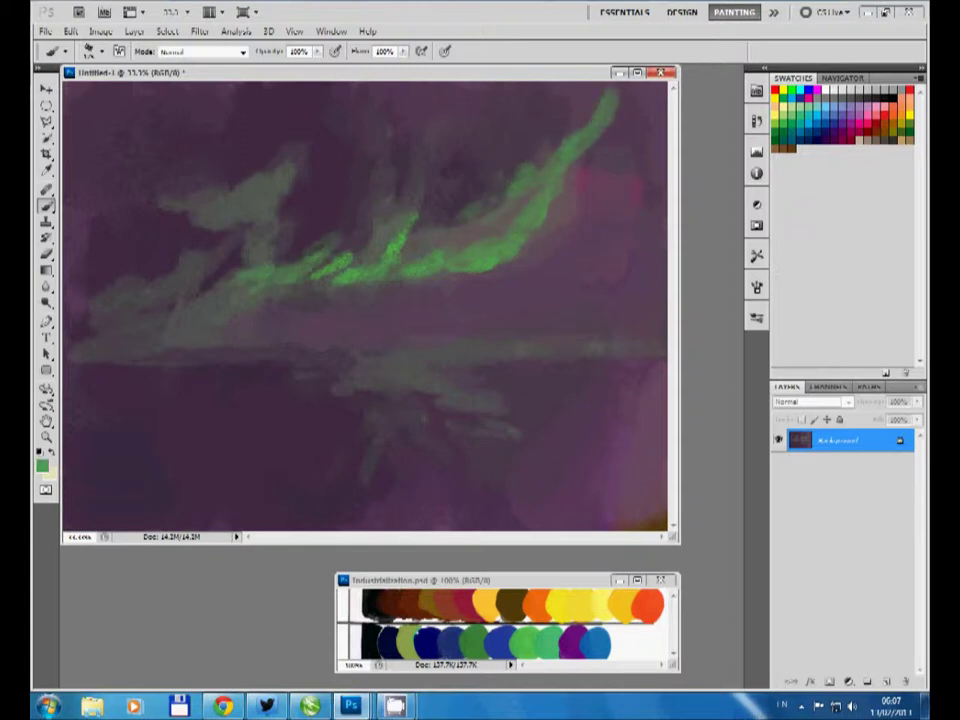
left_click_drag(300, 275, 100, 320)
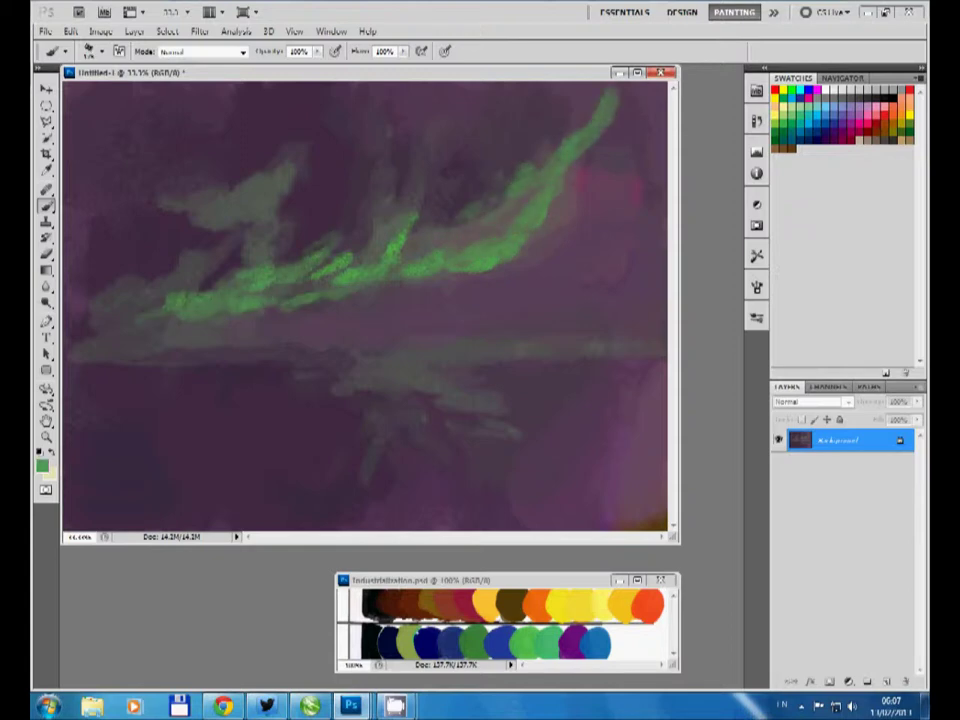
left_click_drag(250, 285, 90, 330)
- Add upward green streaks into the sky and extend the small green blob rightward
left_click_drag(245, 255, 300, 180)
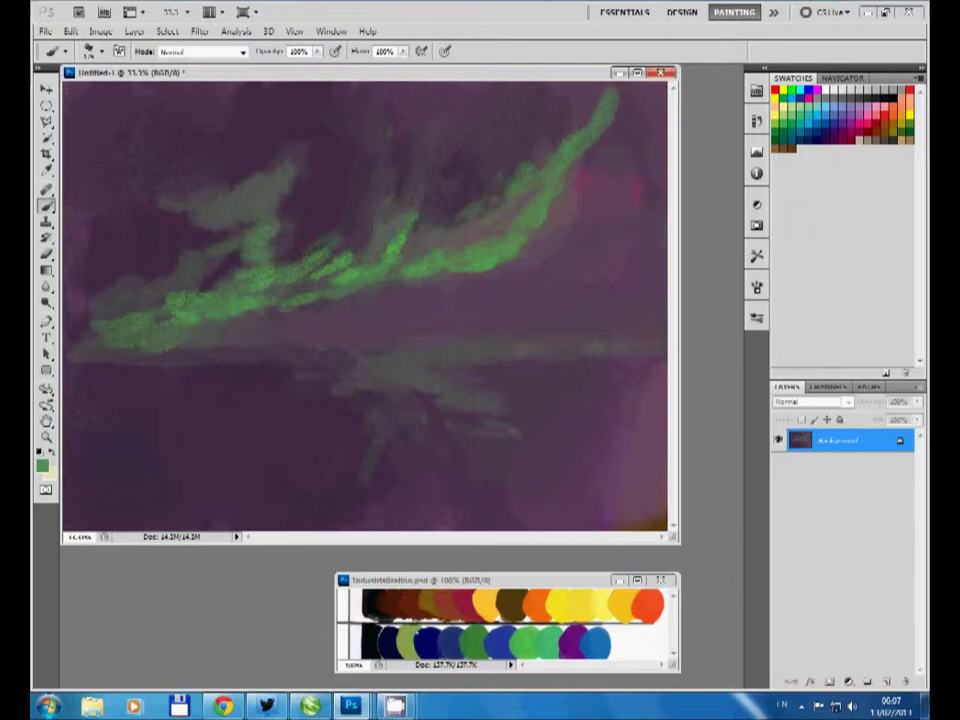
left_click_drag(365, 245, 435, 175)
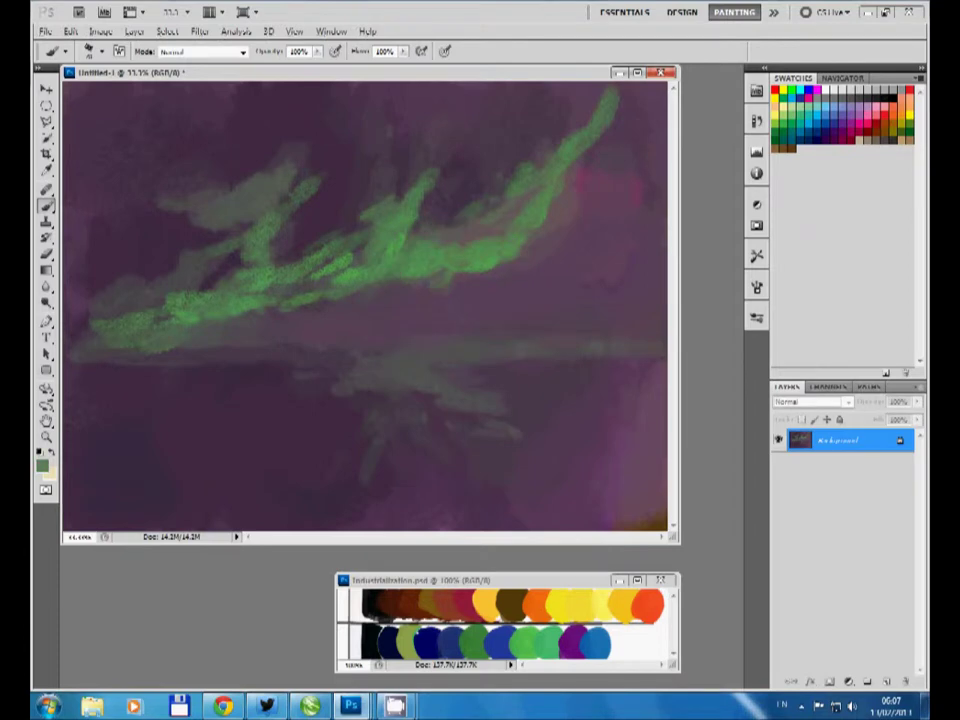
left_click_drag(440, 282, 575, 297)
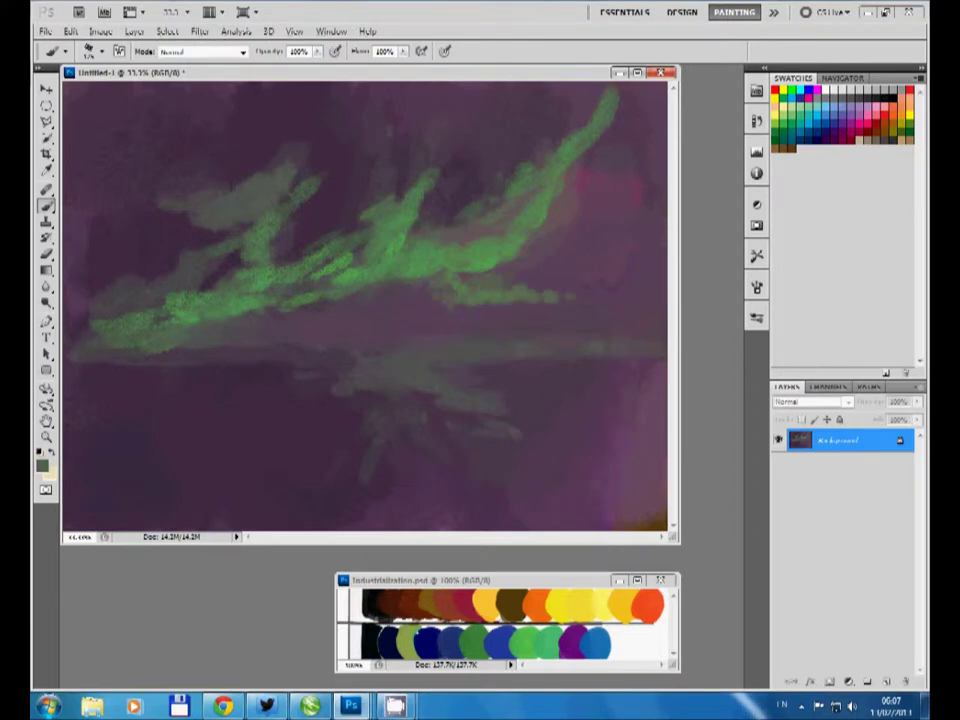
left_click_drag(420, 140, 470, 88)
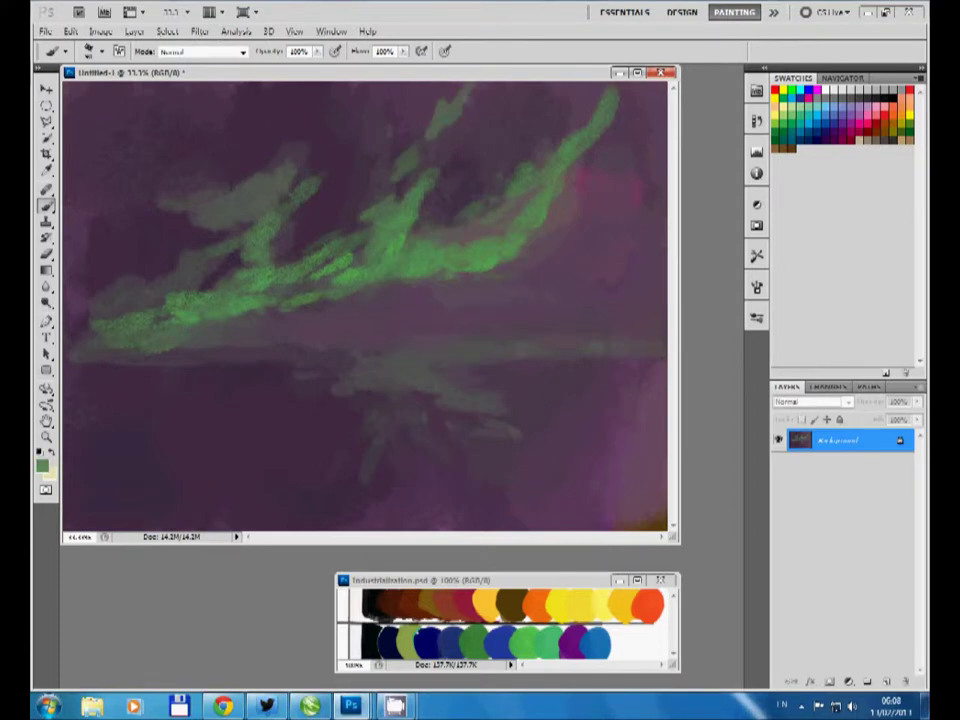
left_click_drag(355, 178, 420, 128)
- Darken the upper-left haze and mute the bright green streaks on the left
left_click_drag(228, 162, 288, 112)
left_click(185, 152, "alt")
left_click_drag(165, 150, 225, 108)
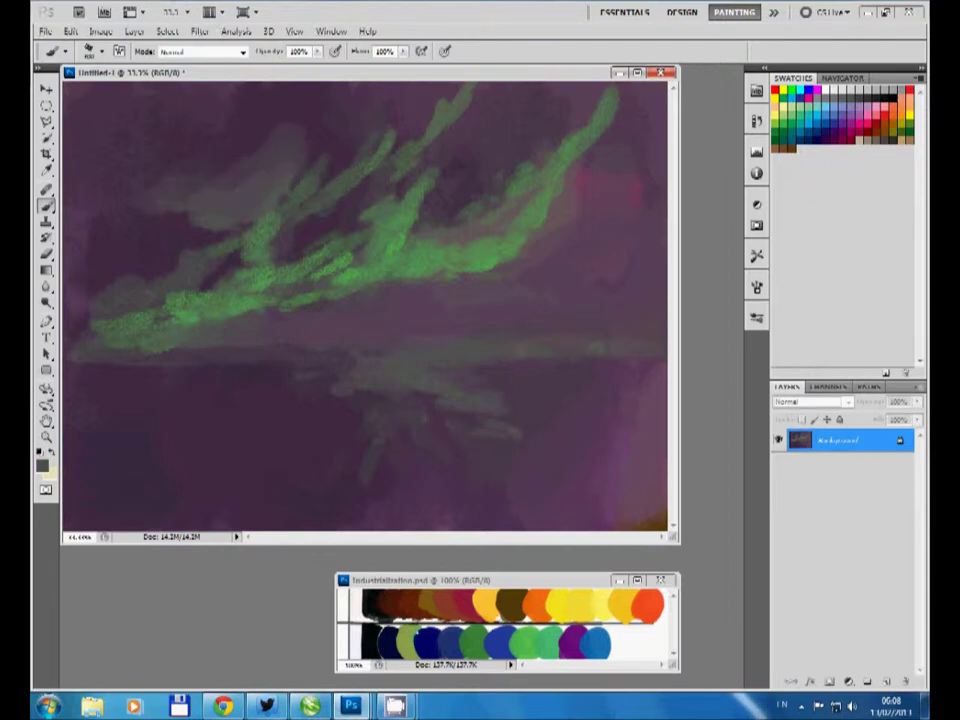
left_click_drag(268, 204, 160, 290)
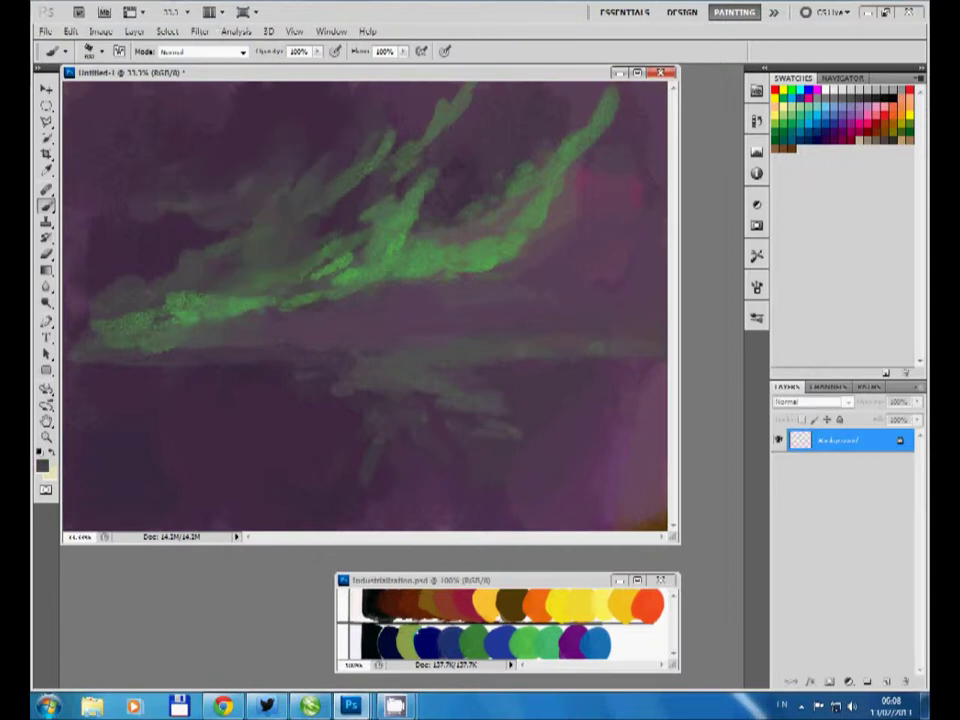
left_click_drag(240, 200, 100, 250)
- Repaint the central and right green streaks in a muted green, leaving one bright accent
left_click(400, 250, "alt")
left_click_drag(318, 209, 374, 104)
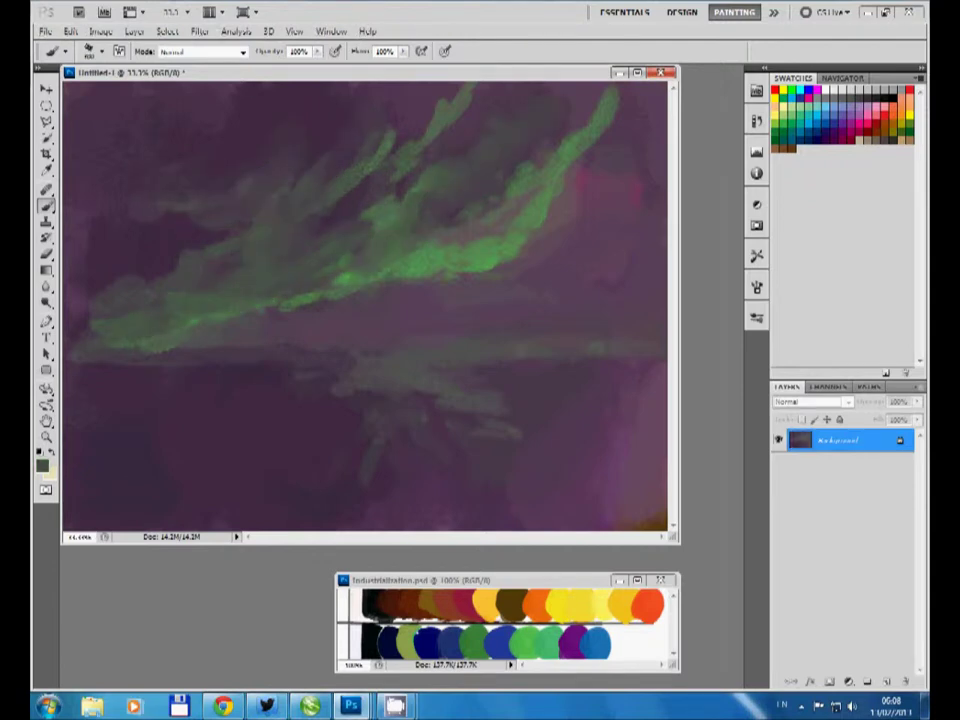
left_click_drag(394, 160, 304, 196)
left_click_drag(600, 112, 510, 208)
left_click_drag(456, 86, 380, 158)
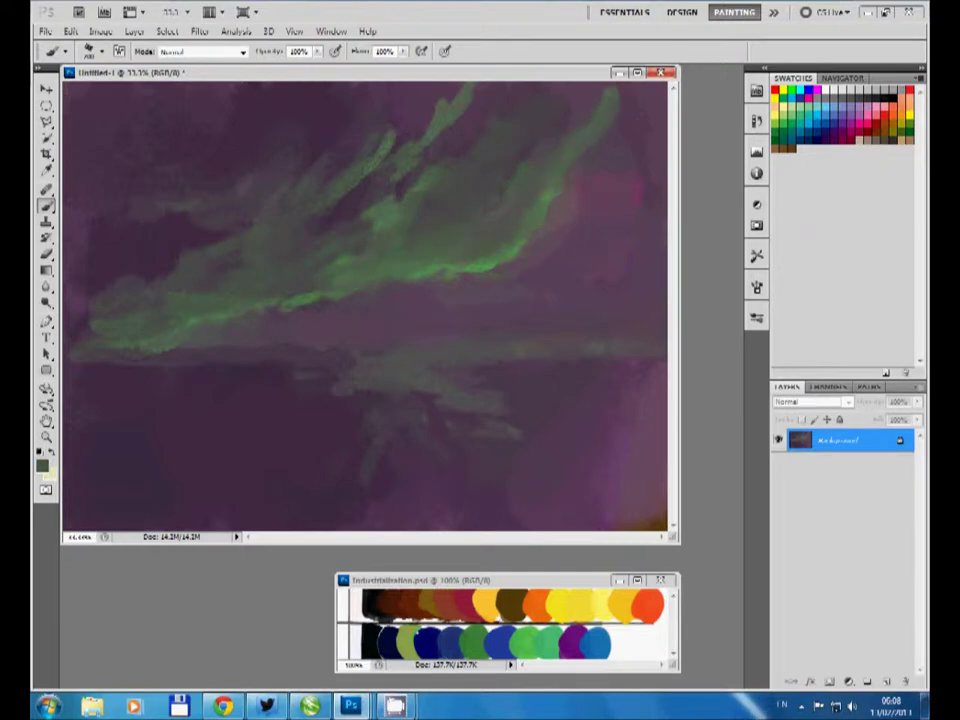
left_click_drag(395, 115, 300, 226)
- Sweep green streaks down to the left, blend a dark purple dab centrally, and grey the lower left
left_click(370, 180, "alt")
mouse_move(380, 168)
left_mouse_down()
mouse_move(280, 268)
mouse_move(210, 285)
left_mouse_up()
left_click(130, 228, "alt")
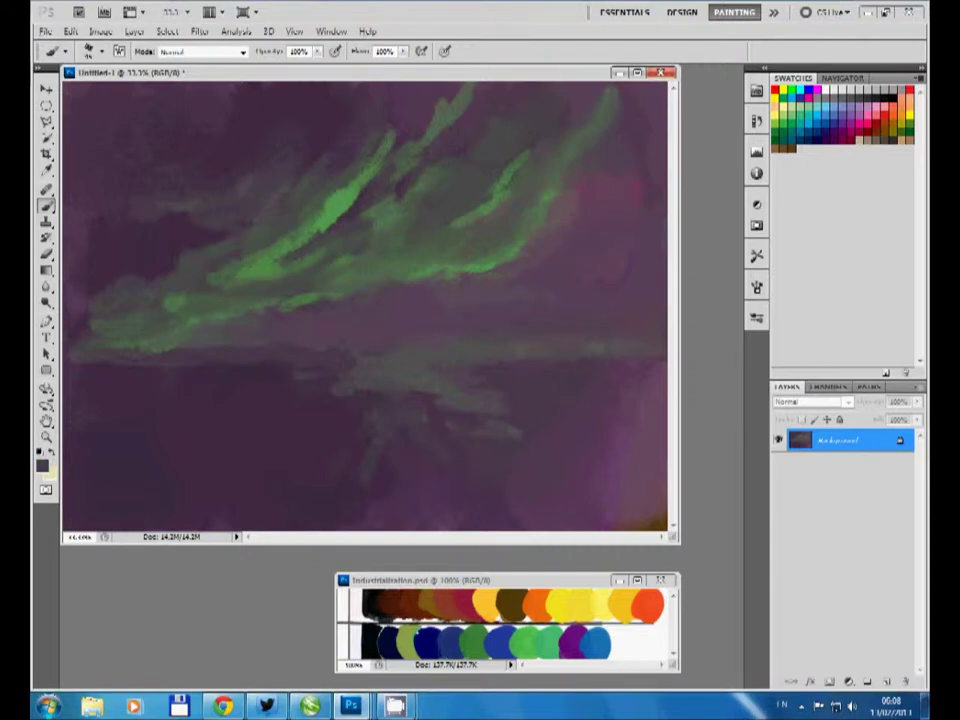
left_click_drag(455, 325, 470, 342)
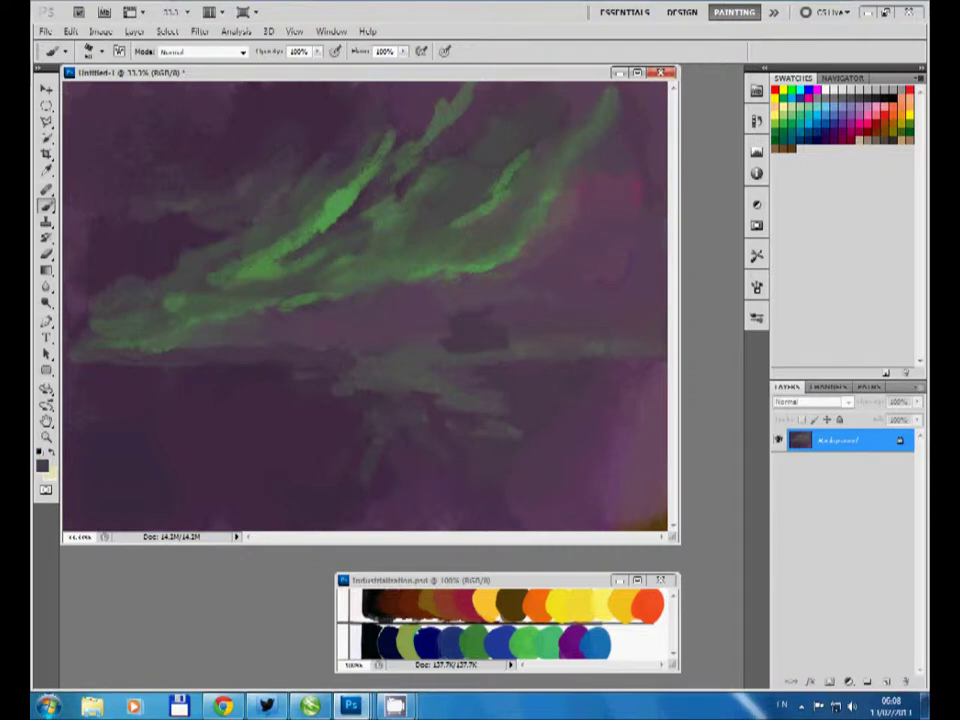
left_click_drag(465, 311, 470, 320)
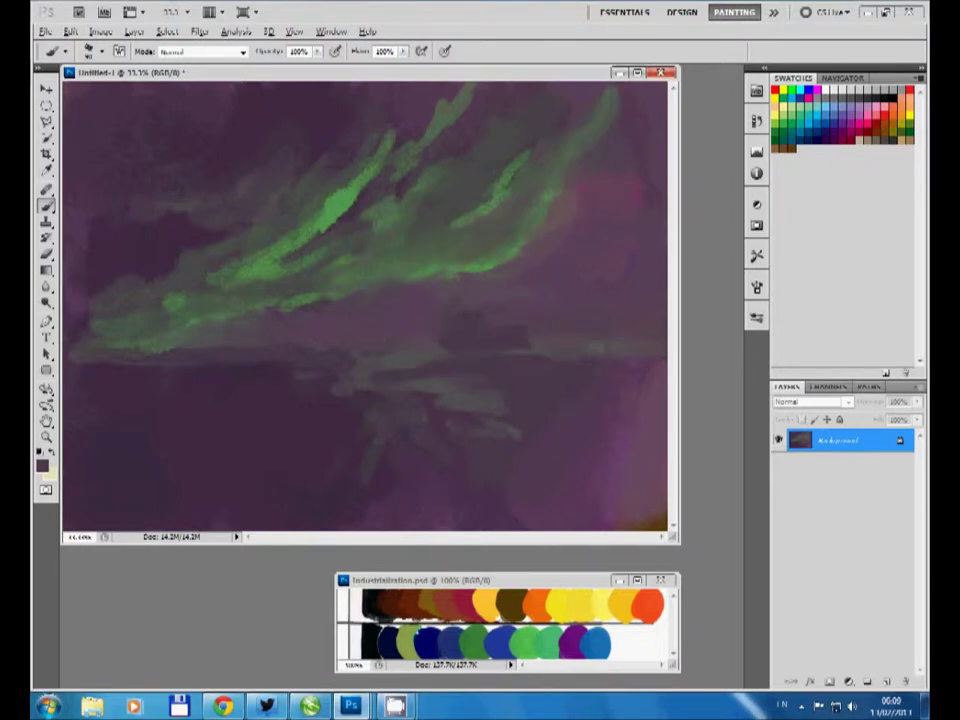
left_click_drag(330, 400, 130, 470)
- Step back through history with Ctrl+Alt+Z six times to clear the grey lower-half strokes
key("ctrl+alt+z")
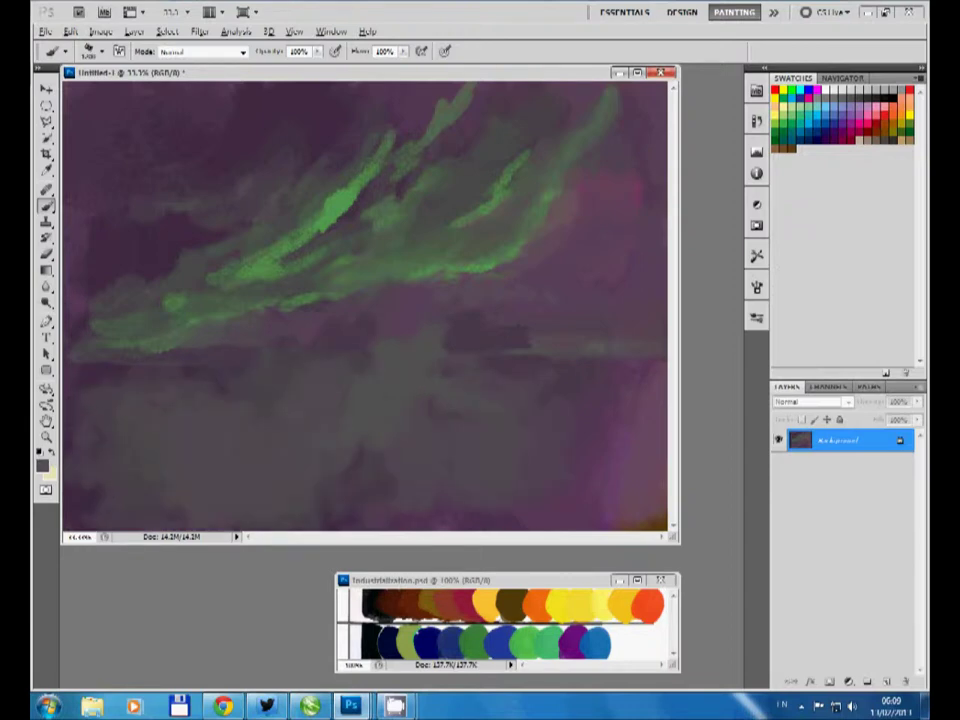
key("ctrl+alt+z")
key("ctrl+alt+z")
key("ctrl+alt+z")
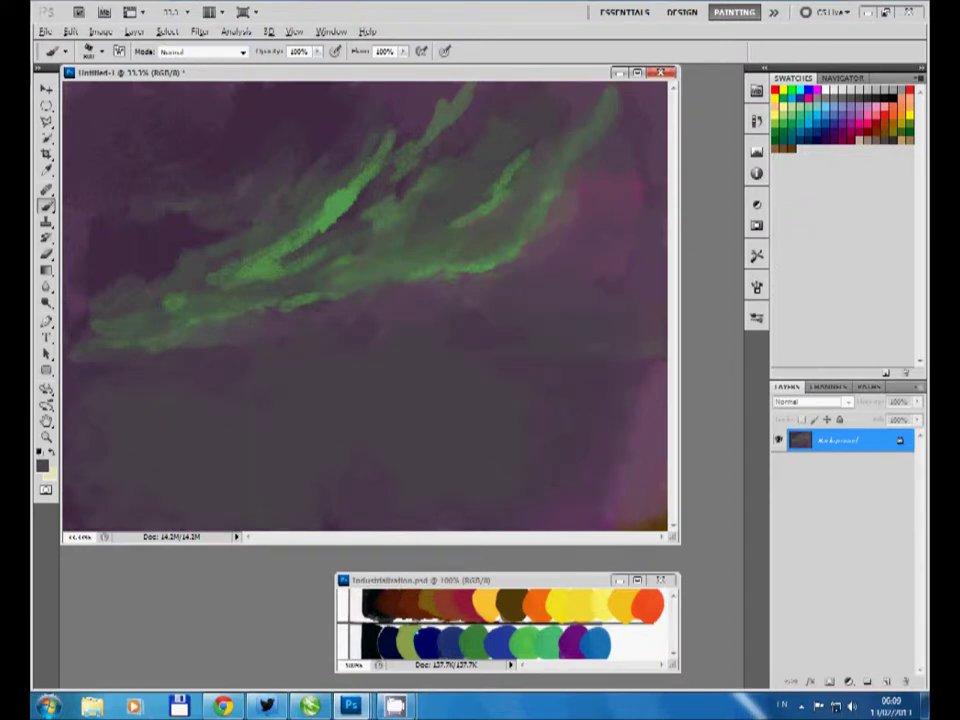
key("ctrl+alt+z")
key("ctrl+alt+z")
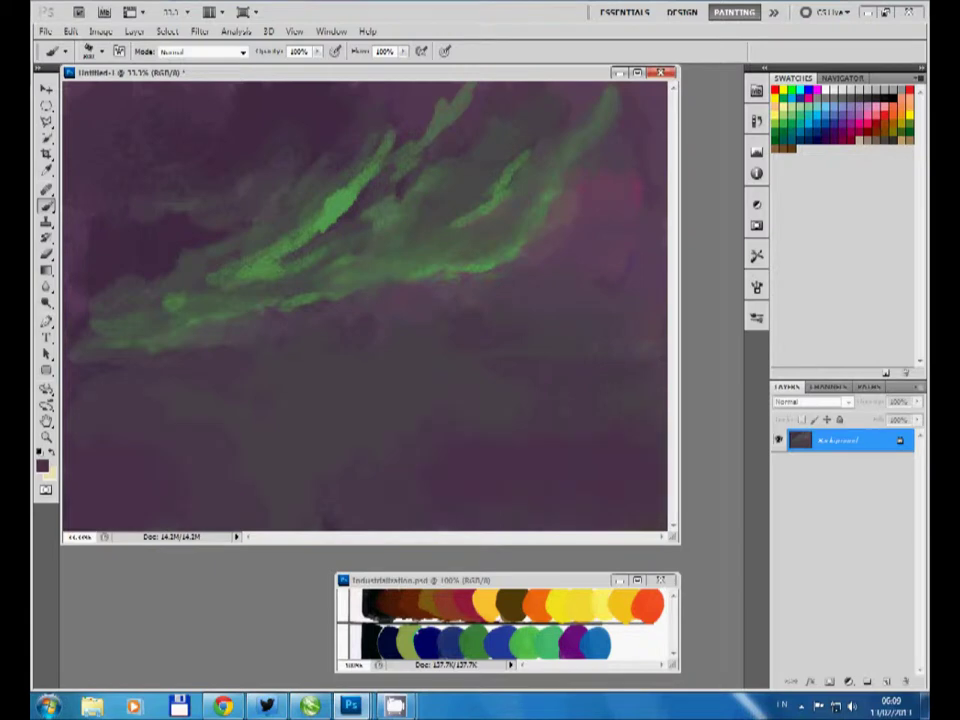
key("ctrl+alt+z")
key("ctrl+alt+z")
key("ctrl+alt+z")
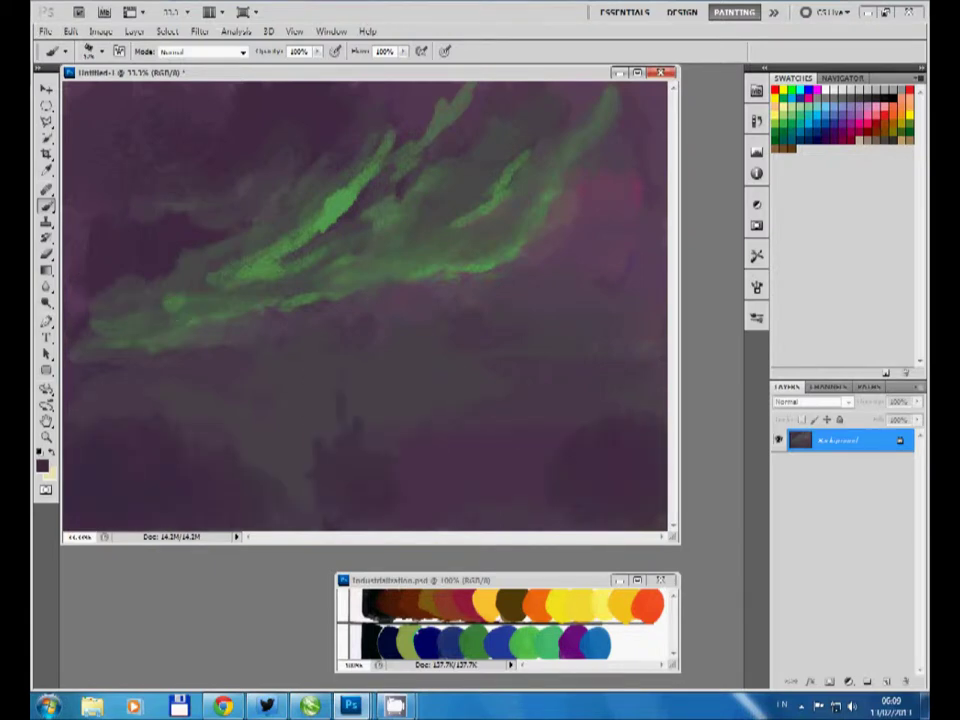
key("ctrl+alt+z")
key("ctrl+alt+z")
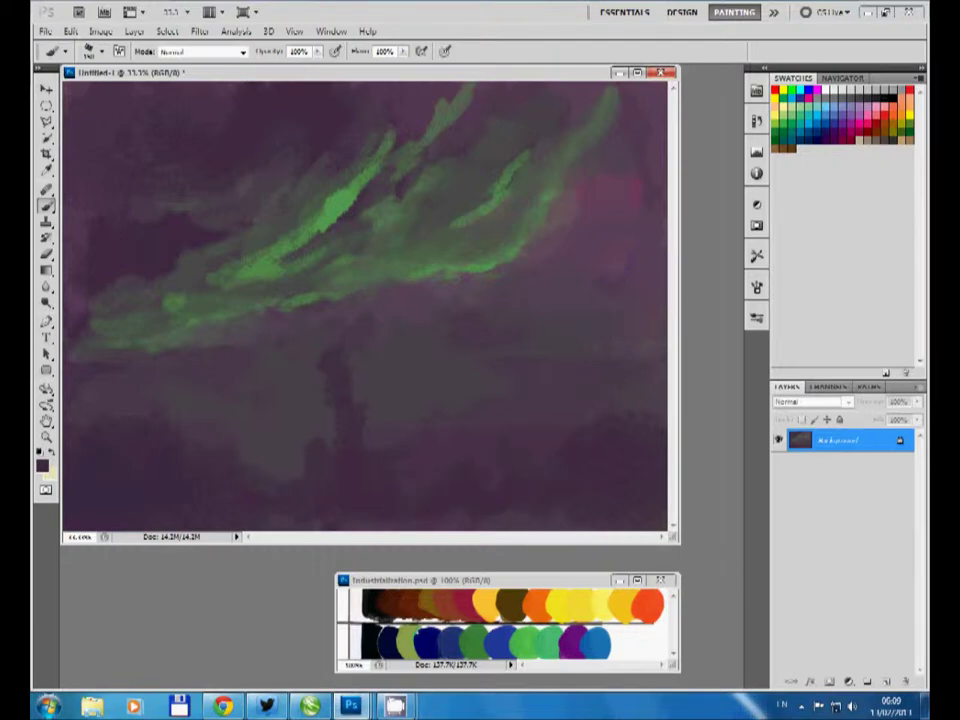
key("ctrl+alt+z")
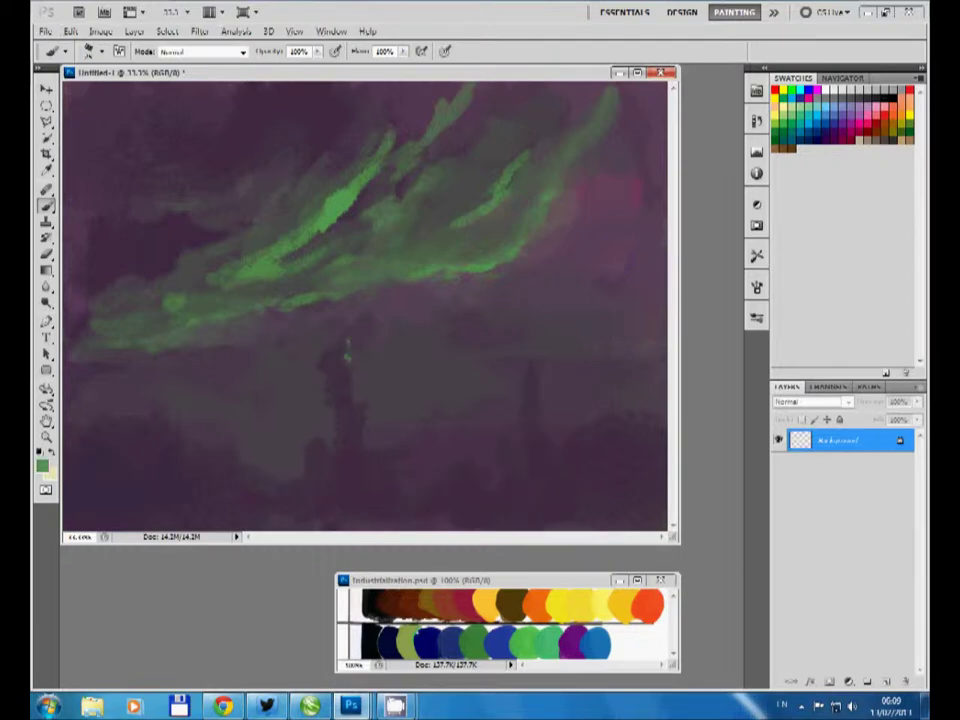
- Draw two thin green spire lines in the lower half and a grey-mauve cloud at right
left_click_drag(347, 350, 365, 442)
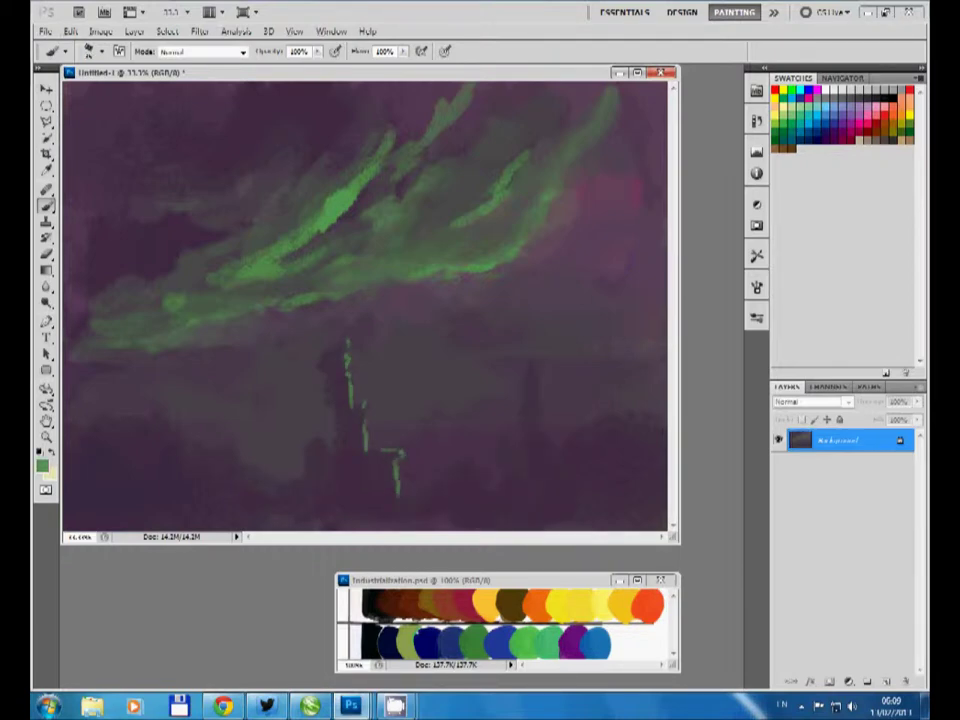
left_click_drag(534, 360, 555, 464)
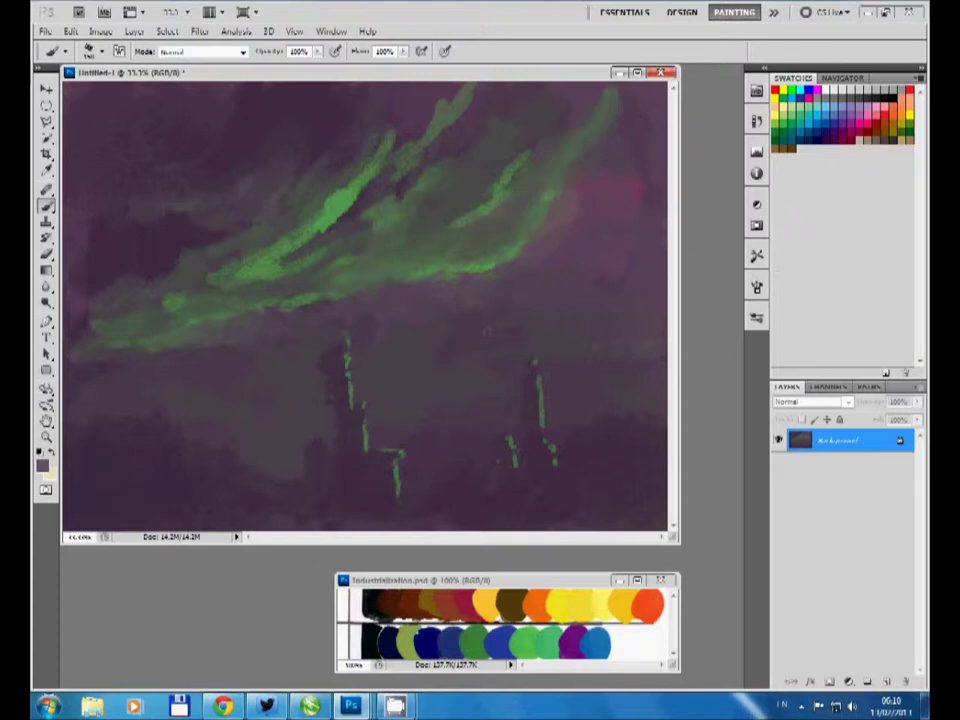
left_click_drag(487, 330, 620, 320)
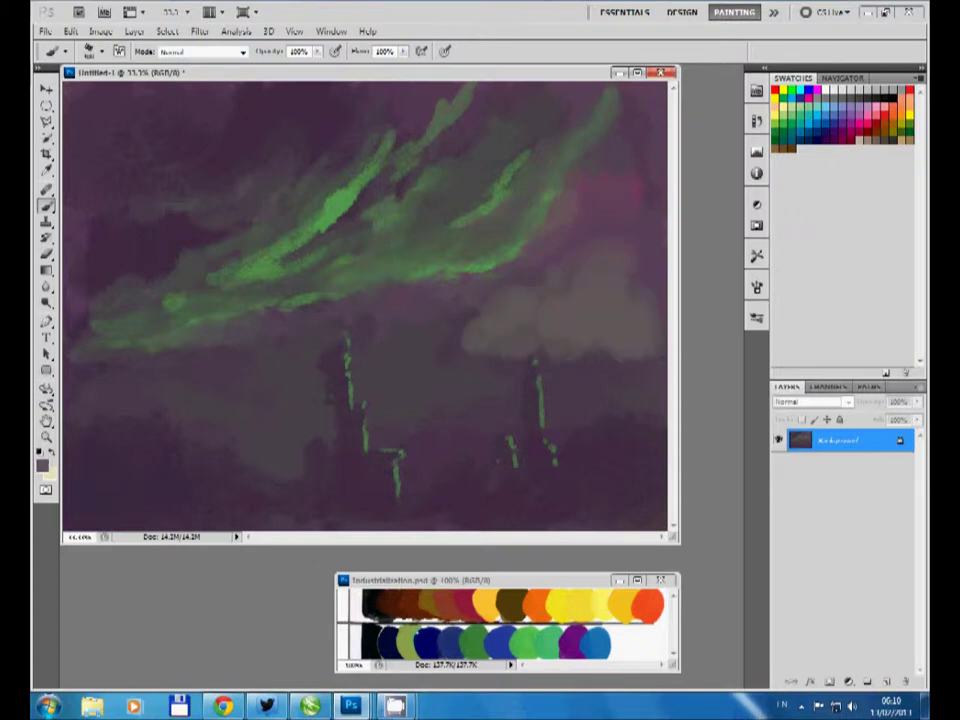
left_click_drag(460, 345, 392, 362)
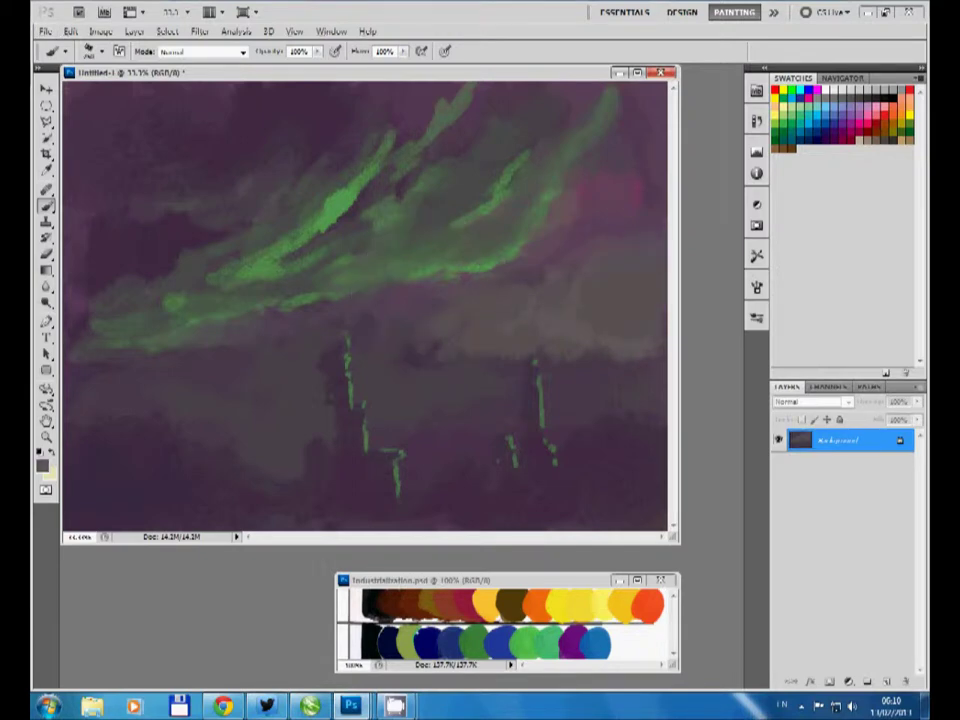
- Cover the green sky streaks with purple-grey paint
left_click_drag(200, 290, 380, 200)
left_click_drag(300, 200, 430, 130)
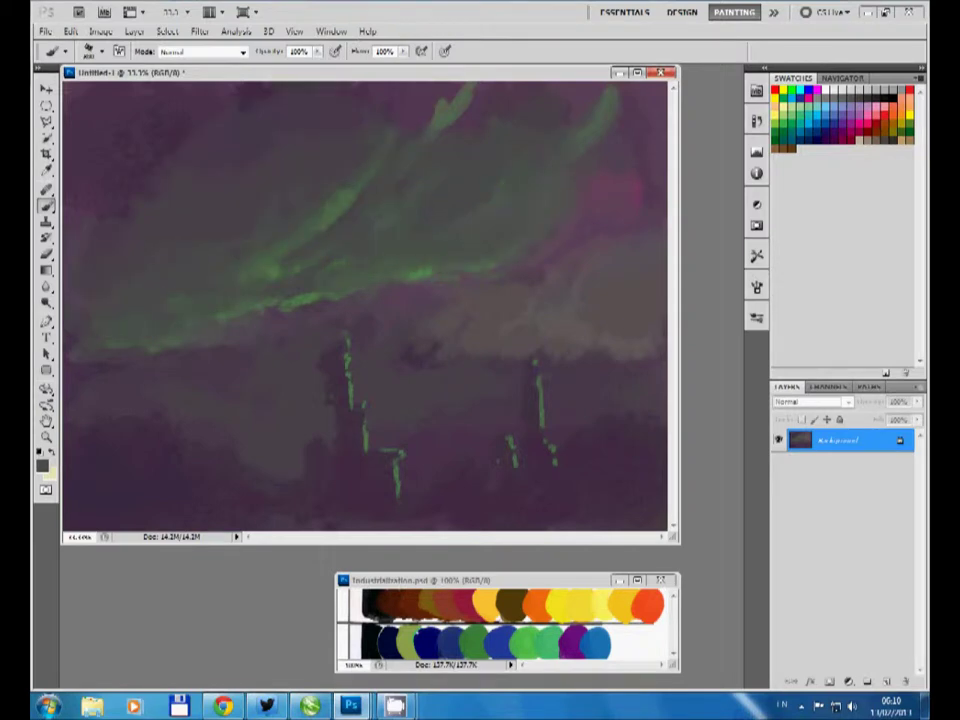
left_click_drag(150, 170, 300, 100)
left_click_drag(250, 260, 600, 100)
left_click_drag(120, 320, 430, 270)
left_click_drag(80, 340, 260, 300)
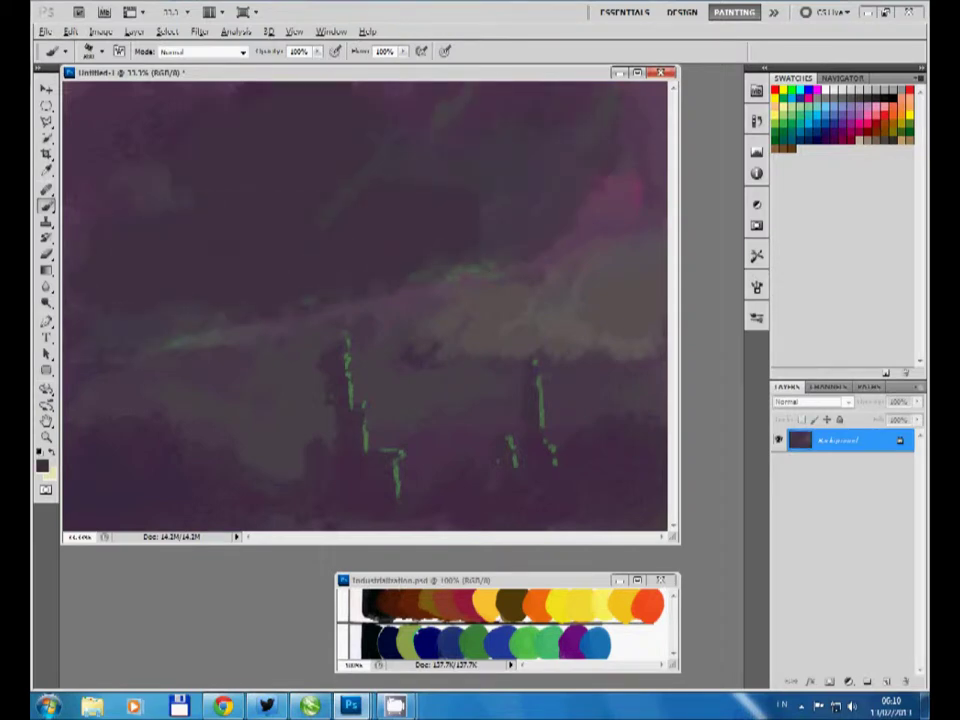
left_click_drag(180, 320, 480, 240)
- Mute the pink patch and the upper-left highlights with purple-grey
left_click_drag(355, 190, 440, 110)
left_click_drag(100, 220, 320, 140)
left_click_drag(165, 195, 220, 160)
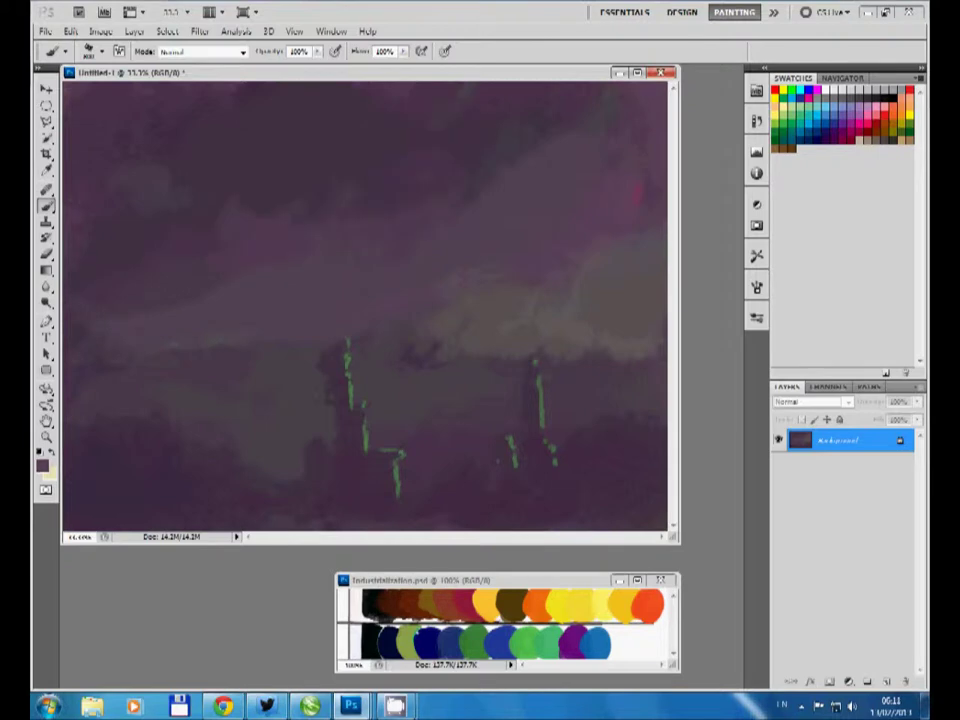
left_click_drag(55, 225, 250, 120)
- Paint out the vertical green streaks in the lower half and sample a muted purple-grey
left_click_drag(345, 370, 398, 490)
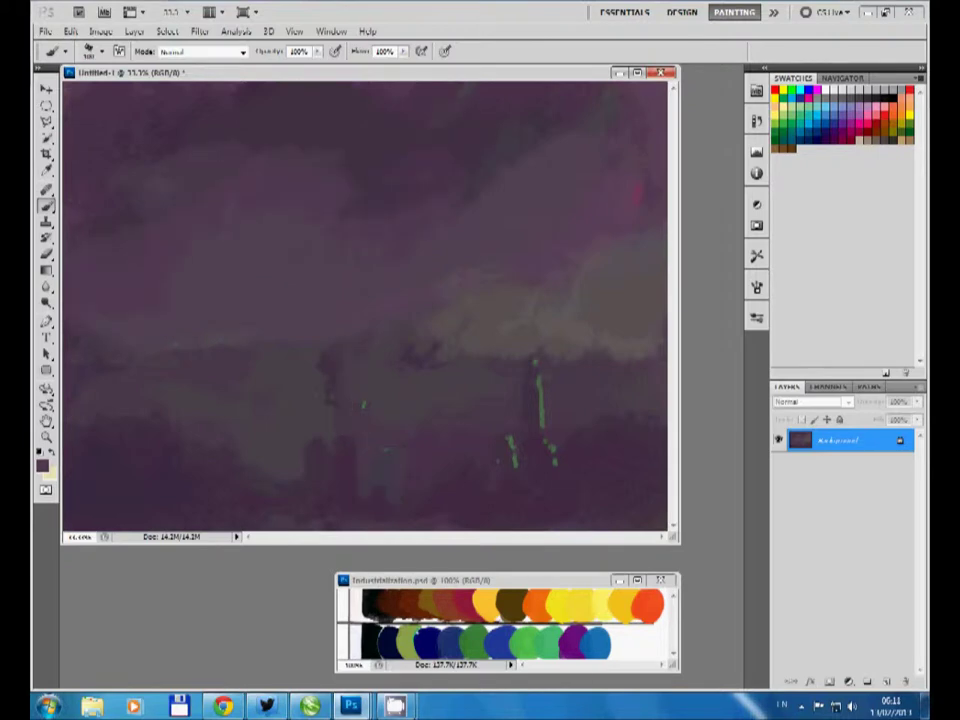
left_click_drag(500, 470, 515, 435)
left_click_drag(536, 370, 555, 462)
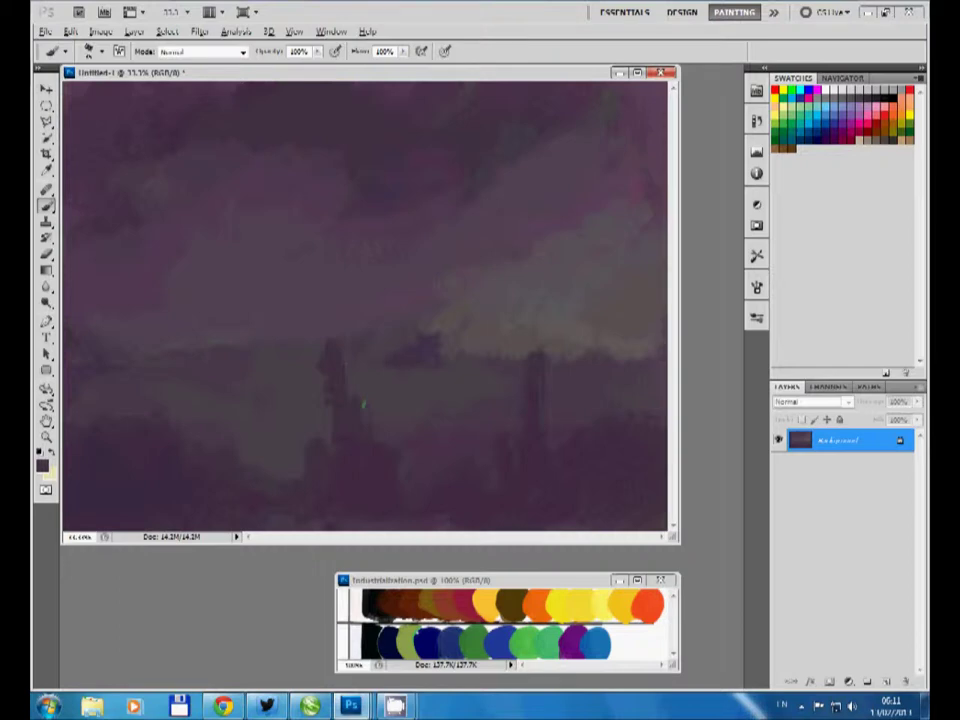
left_click(363, 404, "alt")
- Brush a pale yellow smoke plume on the right and dull it with a greyer tone
left_click(555, 605, "alt")
mouse_move(530, 276)
left_mouse_down()
mouse_move(600, 266)
mouse_move(630, 218)
left_mouse_up()
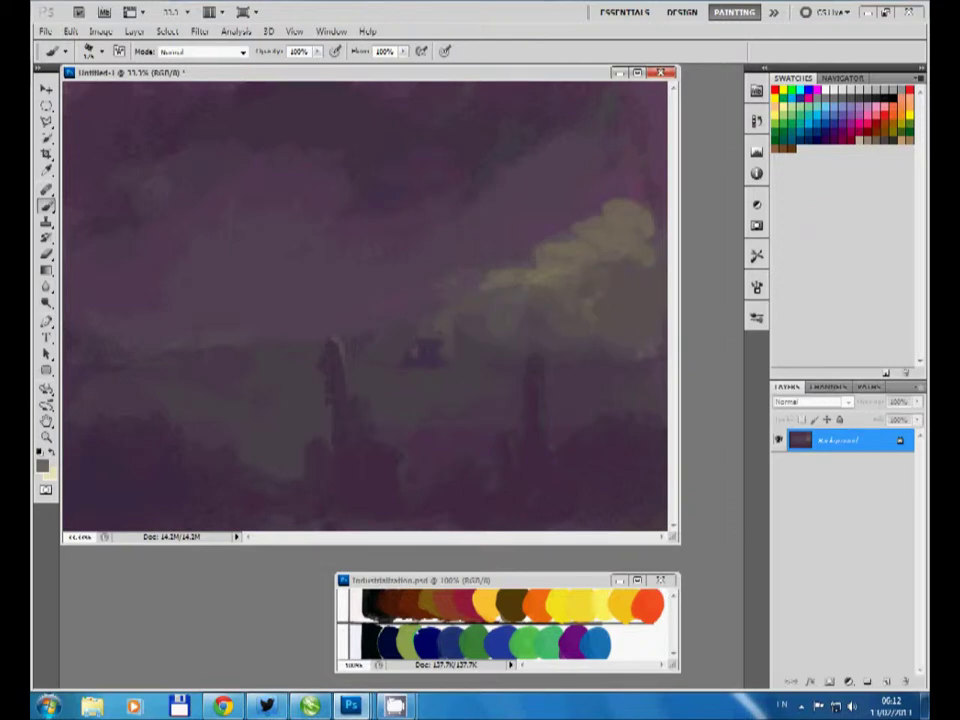
left_click_drag(480, 290, 640, 215)
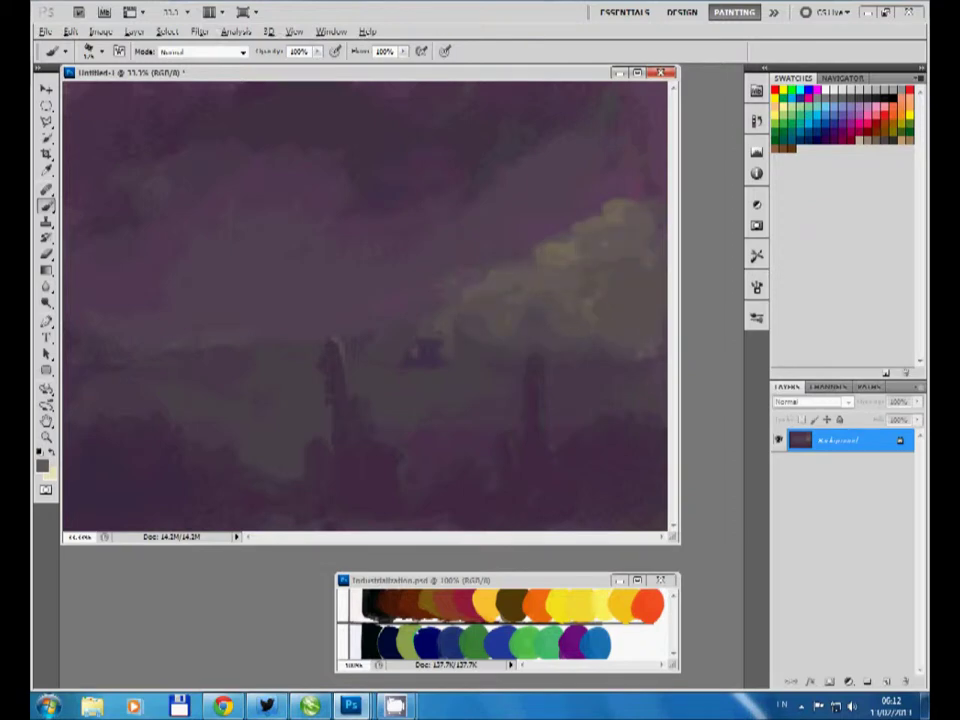
left_click(645, 605, "alt")
left_click(472, 640, "alt")
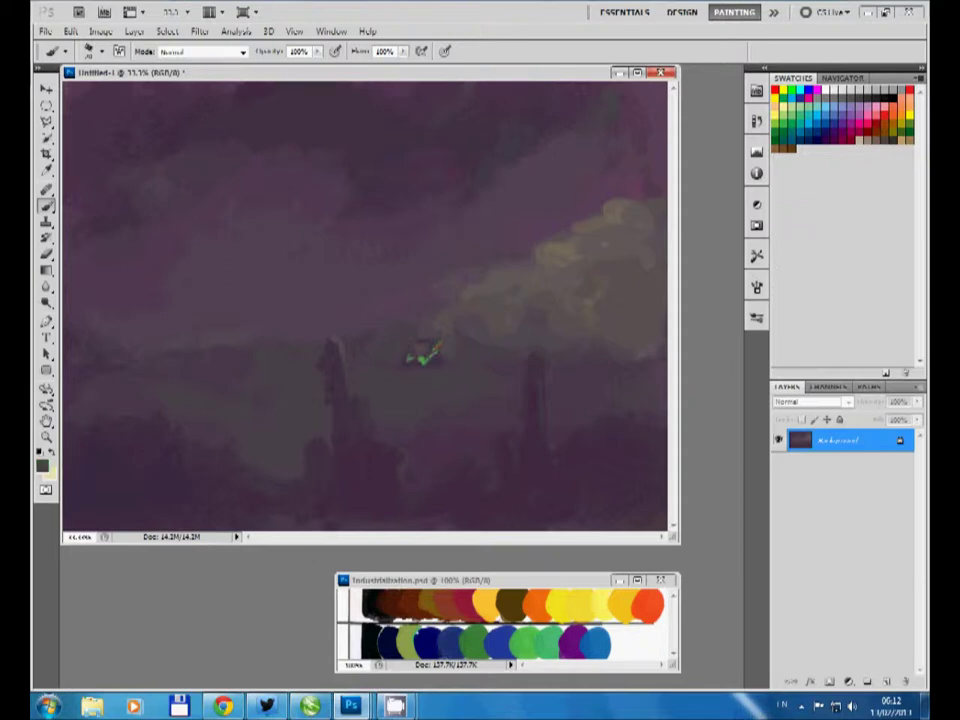
- Try a dark stroke under the small vehicle, then undo it
left_click(421, 356, "alt")
left_click(454, 150, "alt")
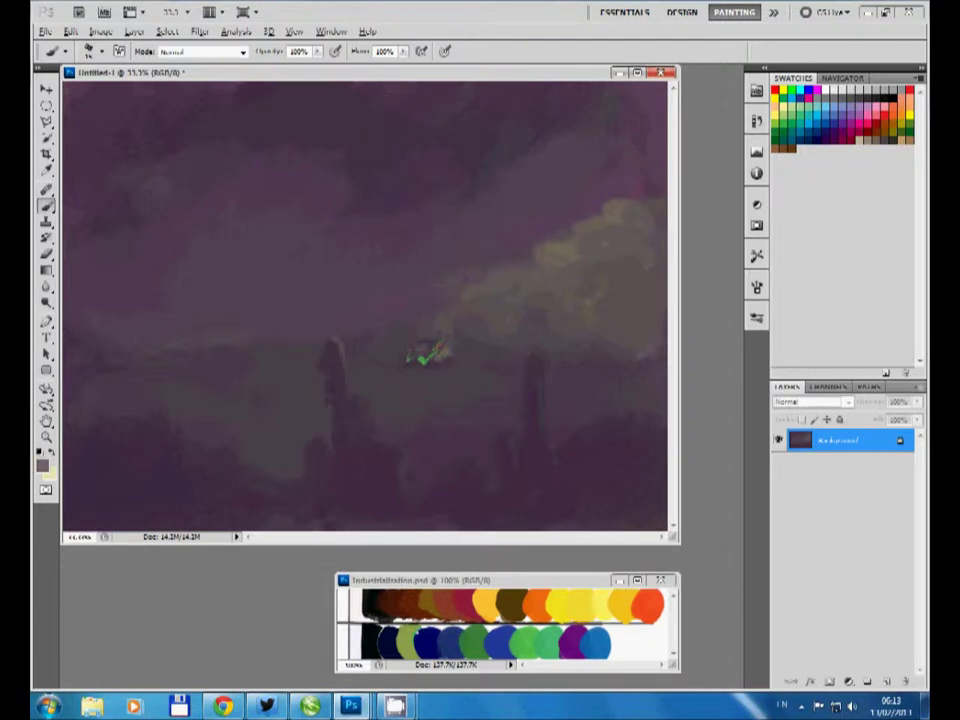
key("d")
mouse_move(400, 370)
left_mouse_down()
mouse_move(426, 372)
mouse_move(441, 347)
left_mouse_up()
key("ctrl+z")
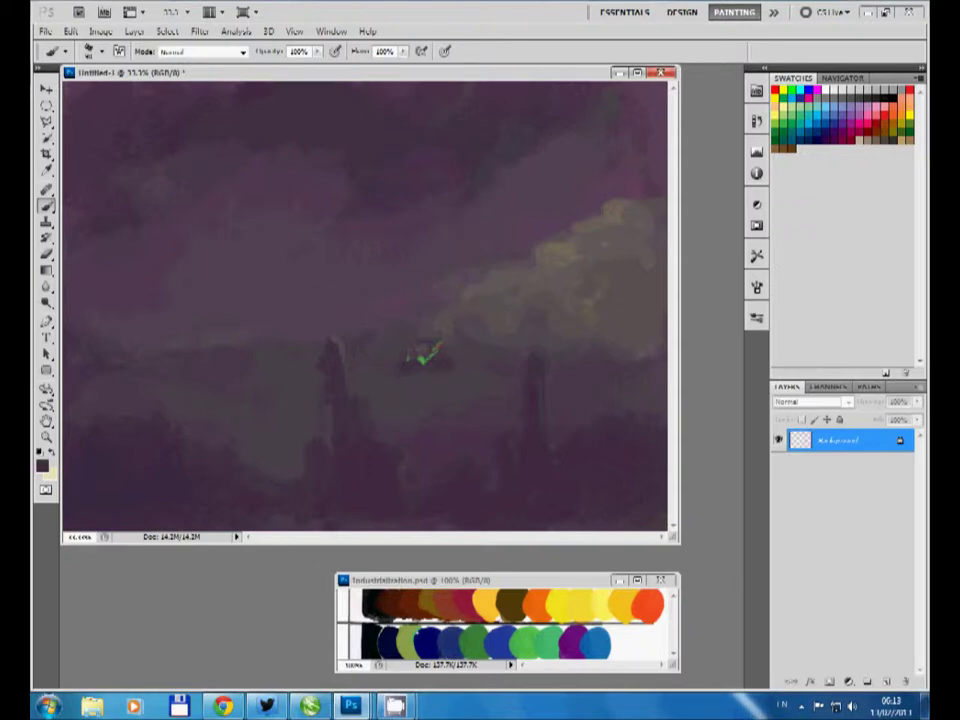
- Soften the central tower with light strokes and sketch pale vertical spires at lower left
left_click_drag(280, 400, 275, 470)
left_click_drag(332, 386, 335, 350)
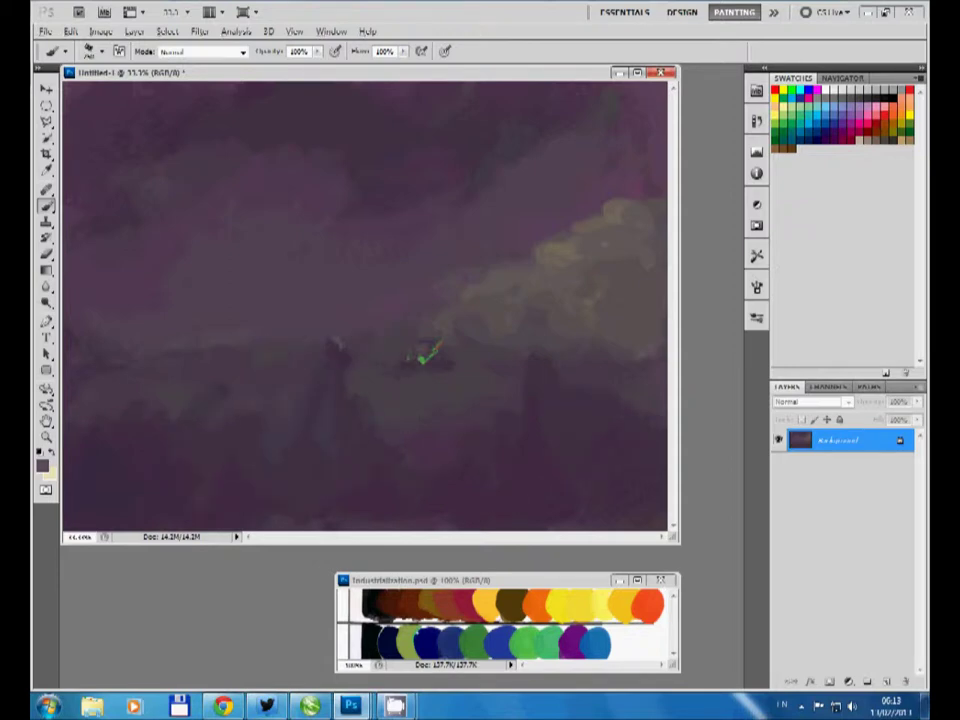
mouse_move(333, 342)
left_mouse_down()
mouse_move(336, 386)
mouse_move(403, 472)
left_mouse_up()
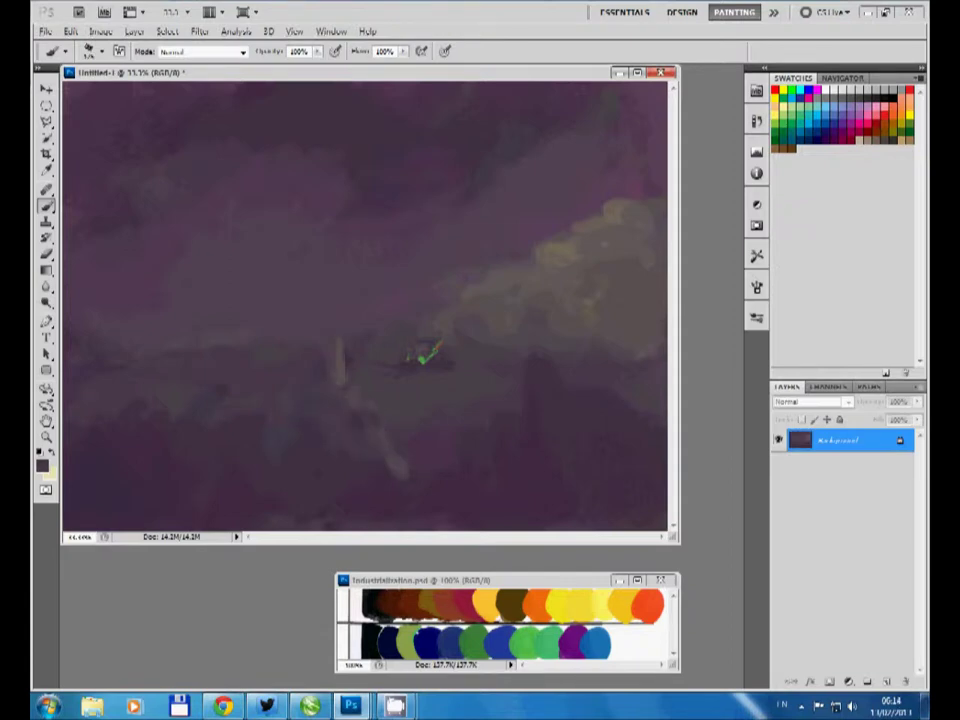
mouse_move(218, 370)
left_mouse_down()
mouse_move(224, 420)
mouse_move(268, 470)
left_mouse_up()
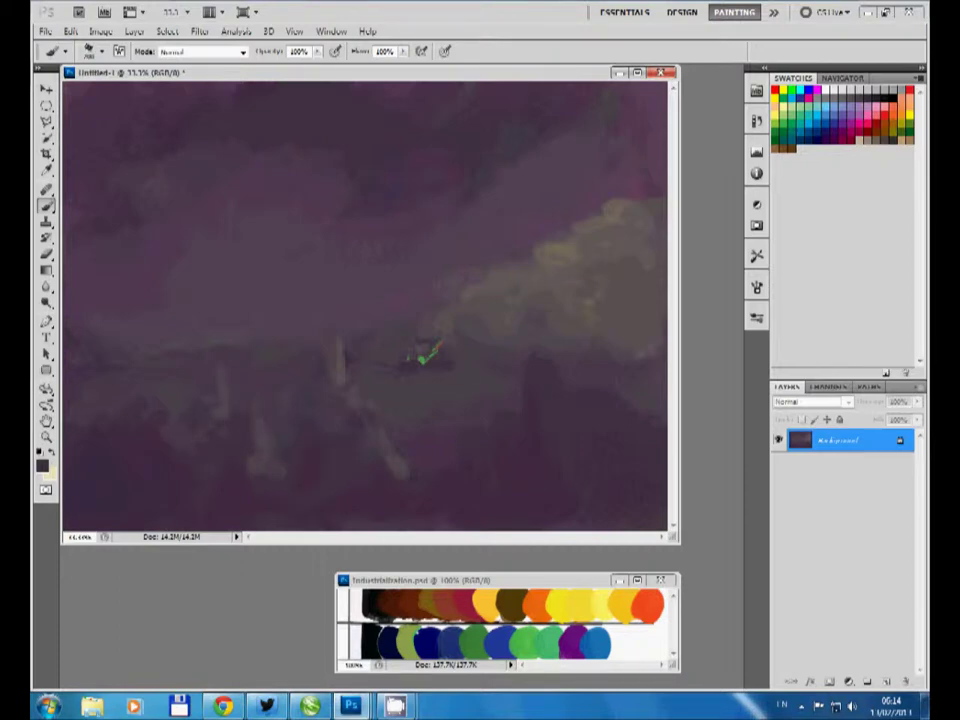
left_click_drag(330, 450, 365, 492)
key("ctrl+z")
left_click(420, 356)
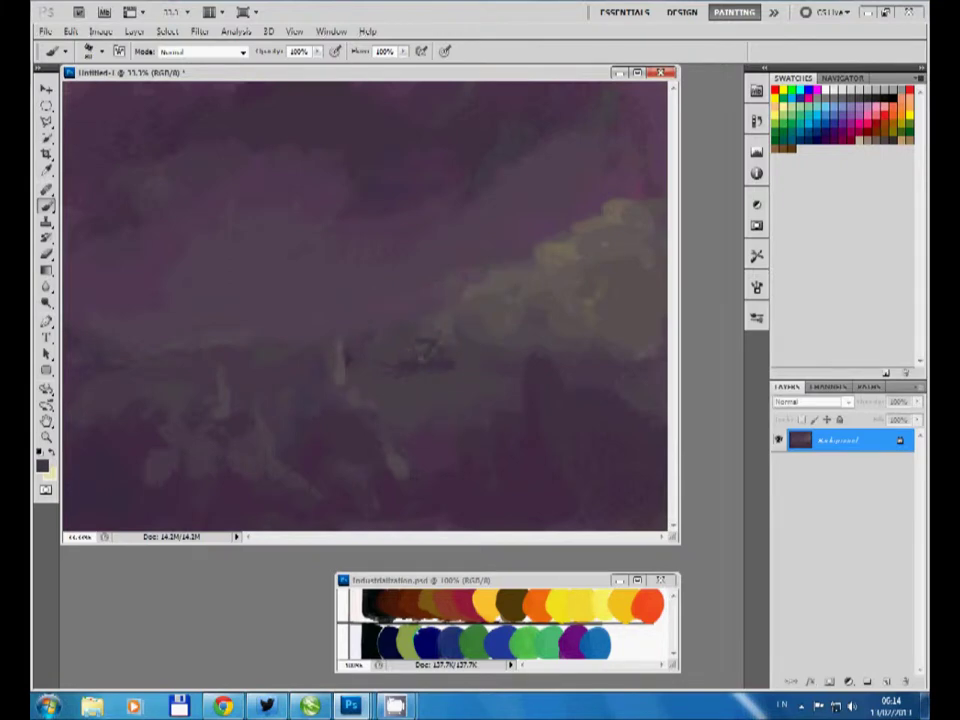
- Sample a darker tone and paint dark rocks near the bottom centre
left_click(420, 350, "alt")
left_click(423, 348, "alt")
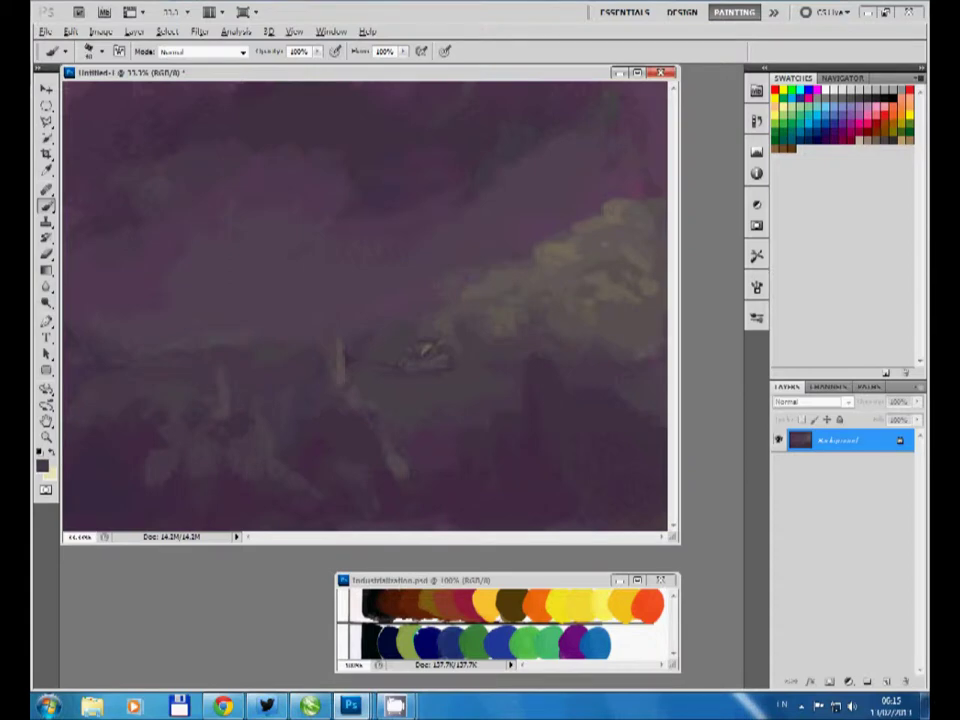
left_click_drag(428, 458, 440, 505)
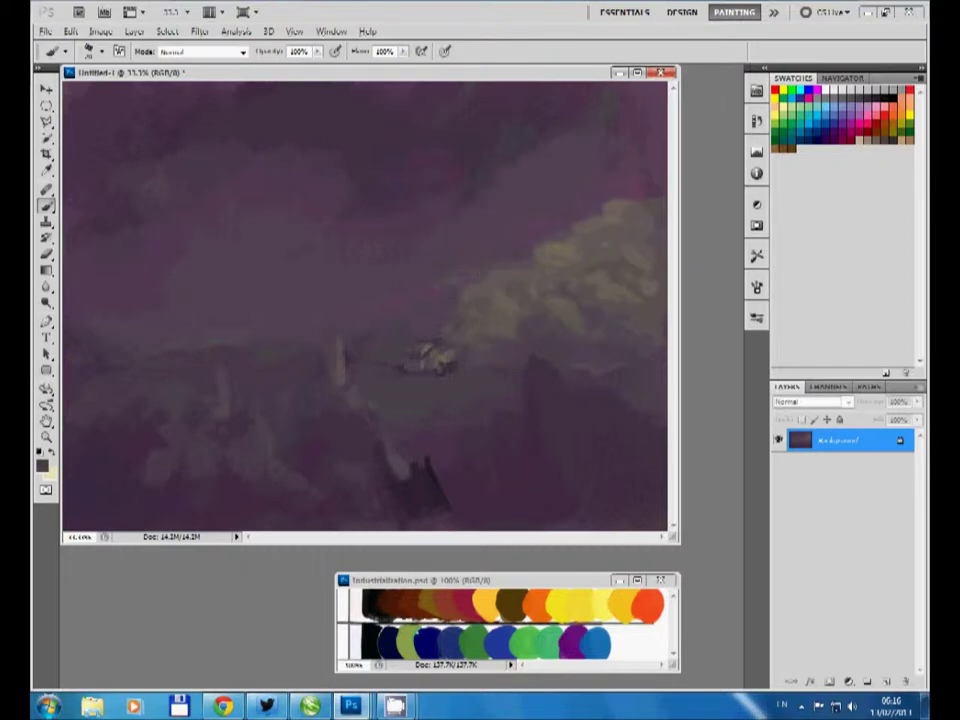
key("alt")
key("alt")
key("alt")
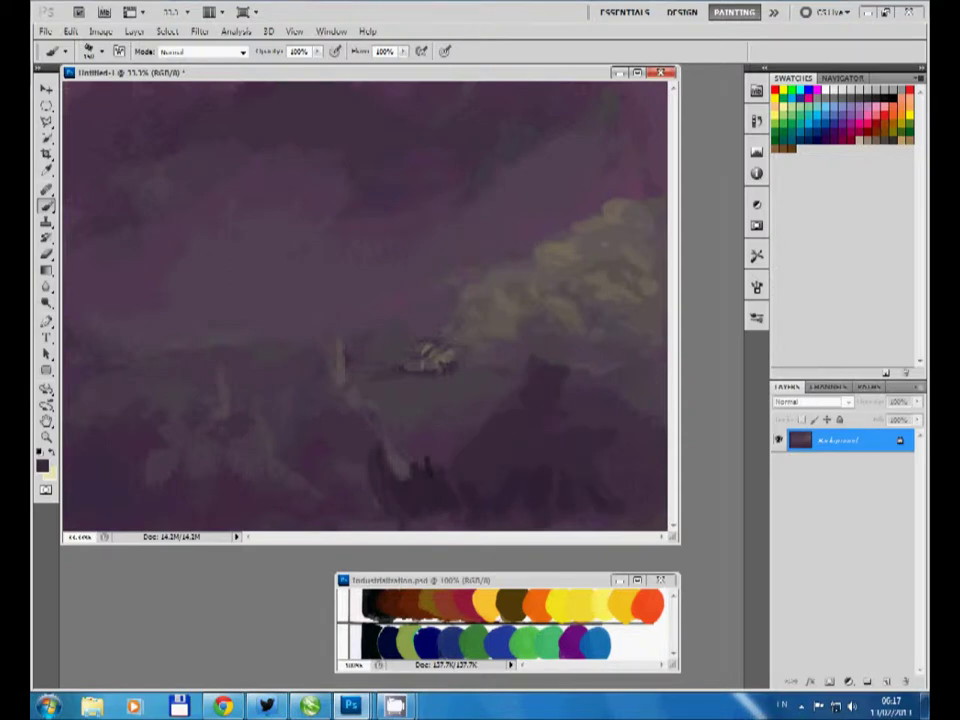
- Swap to the light colour and brush soft pale clouds across the upper sky
key("x")
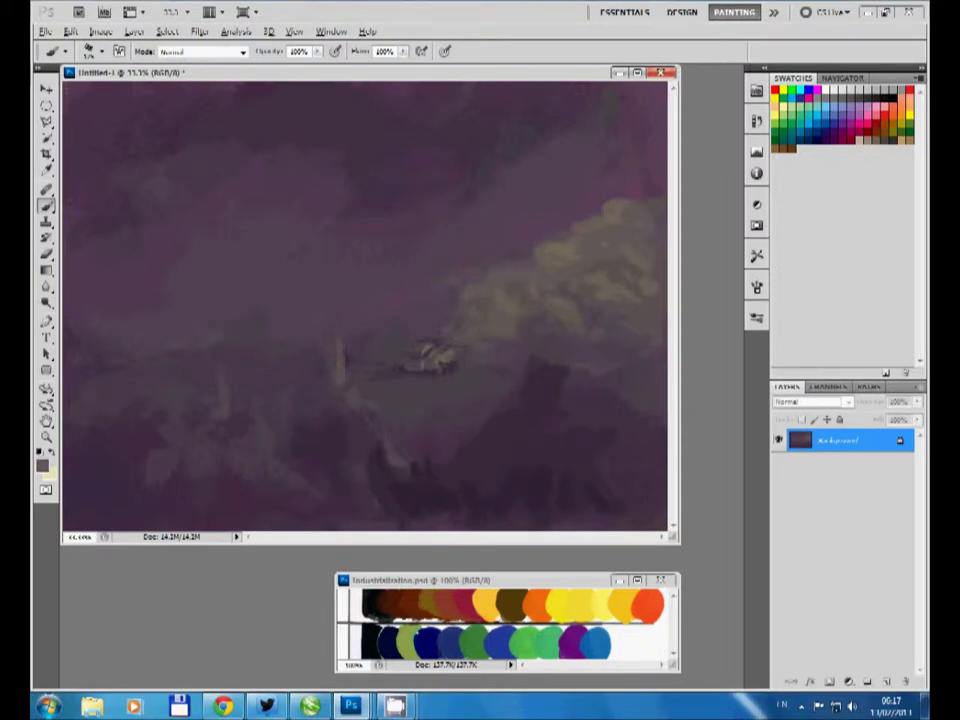
key("x")
key("x")
left_click_drag(240, 118, 310, 155)
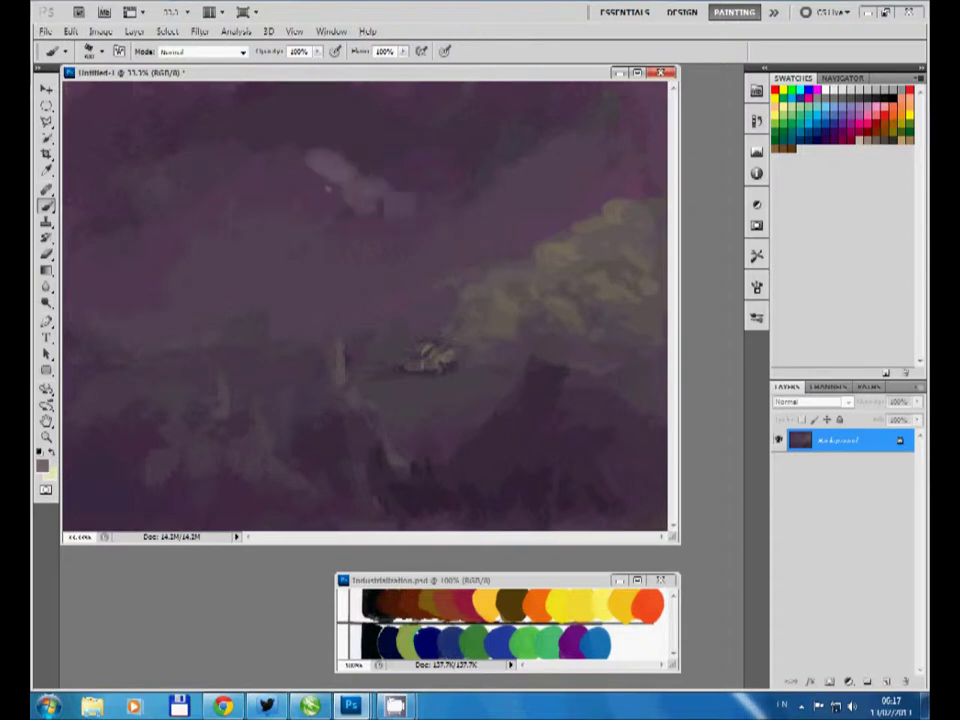
left_click_drag(410, 182, 460, 95)
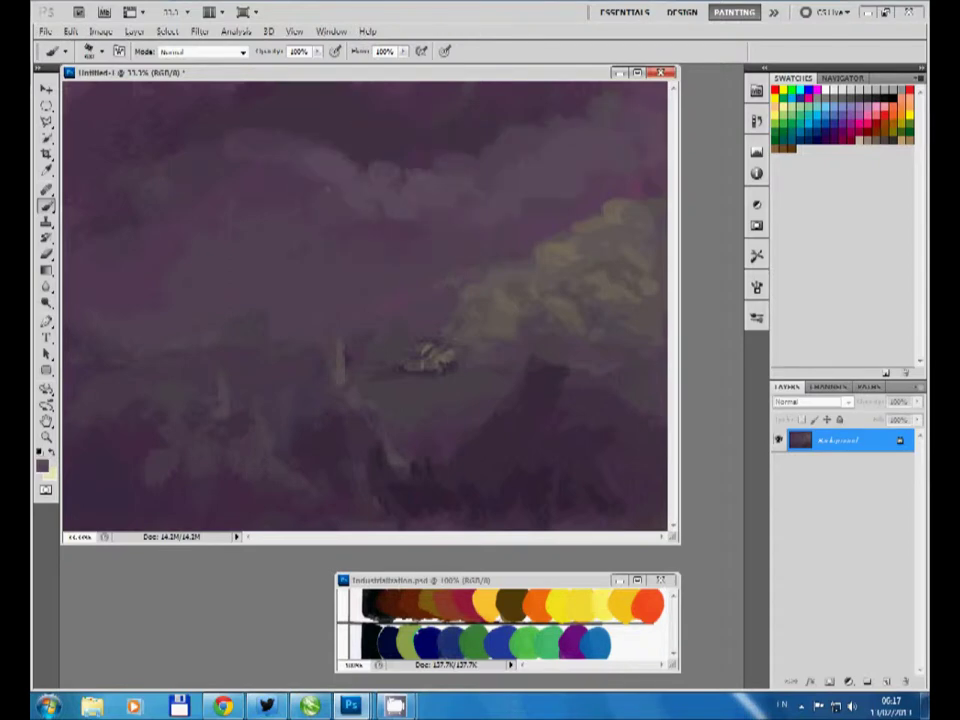
- Darken the sky below the clouds and highlight the small tower and two spires in yellow
mouse_move(125, 215)
left_mouse_down()
mouse_move(240, 165)
mouse_move(280, 205)
left_mouse_up()
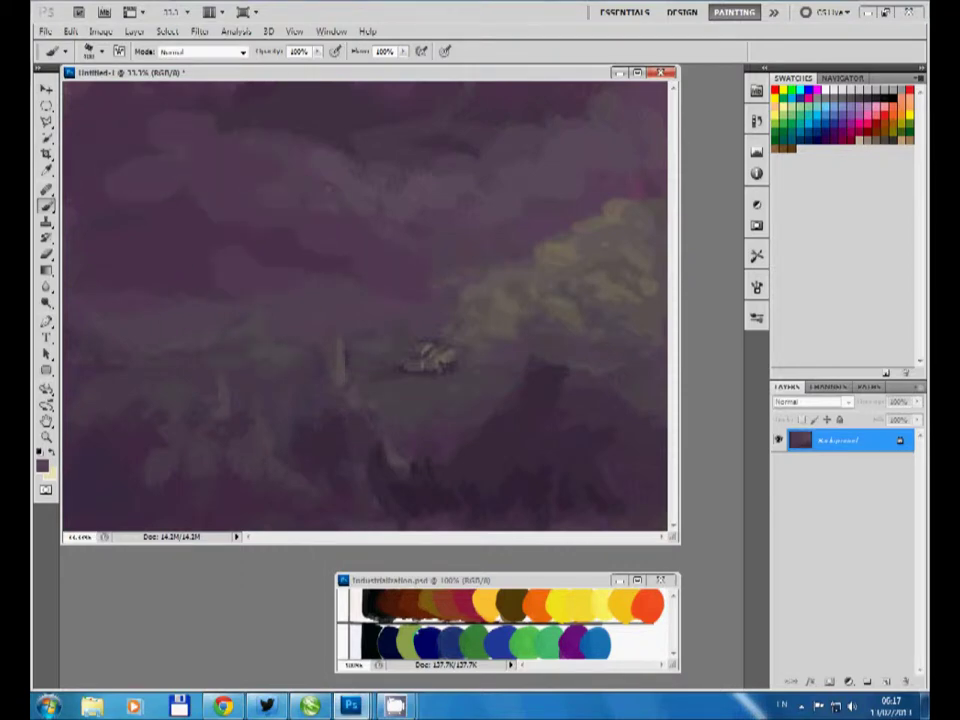
mouse_move(340, 370)
left_mouse_down()
mouse_move(340, 338)
mouse_move(340, 394)
mouse_move(358, 430)
mouse_move(400, 462)
left_mouse_up()
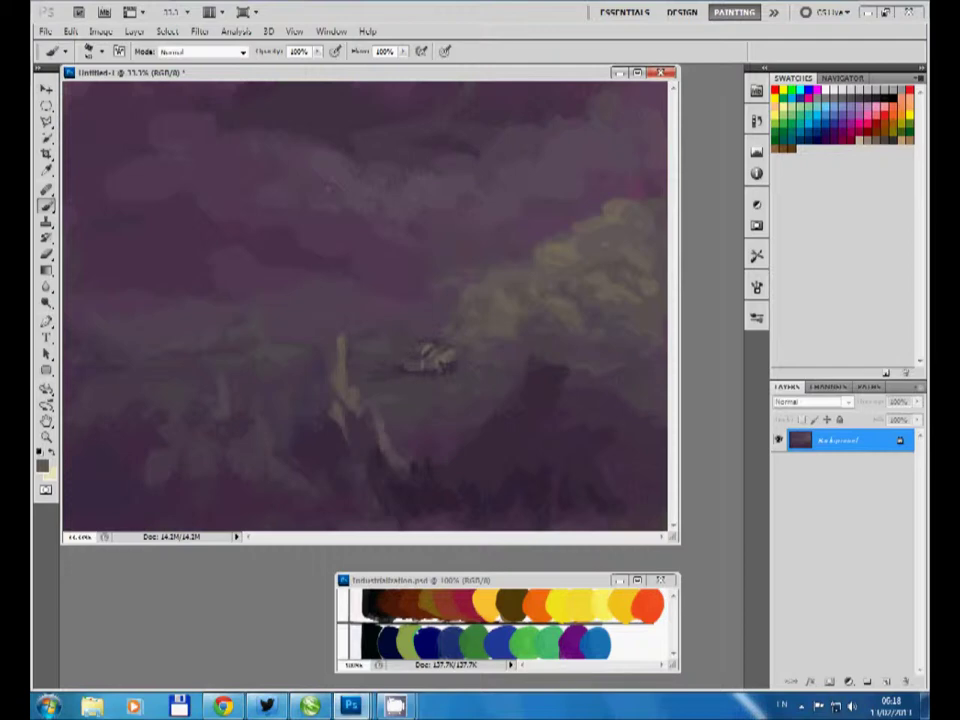
mouse_move(222, 362)
left_mouse_down()
mouse_move(216, 408)
mouse_move(266, 450)
mouse_move(240, 469)
mouse_move(206, 472)
left_mouse_up()
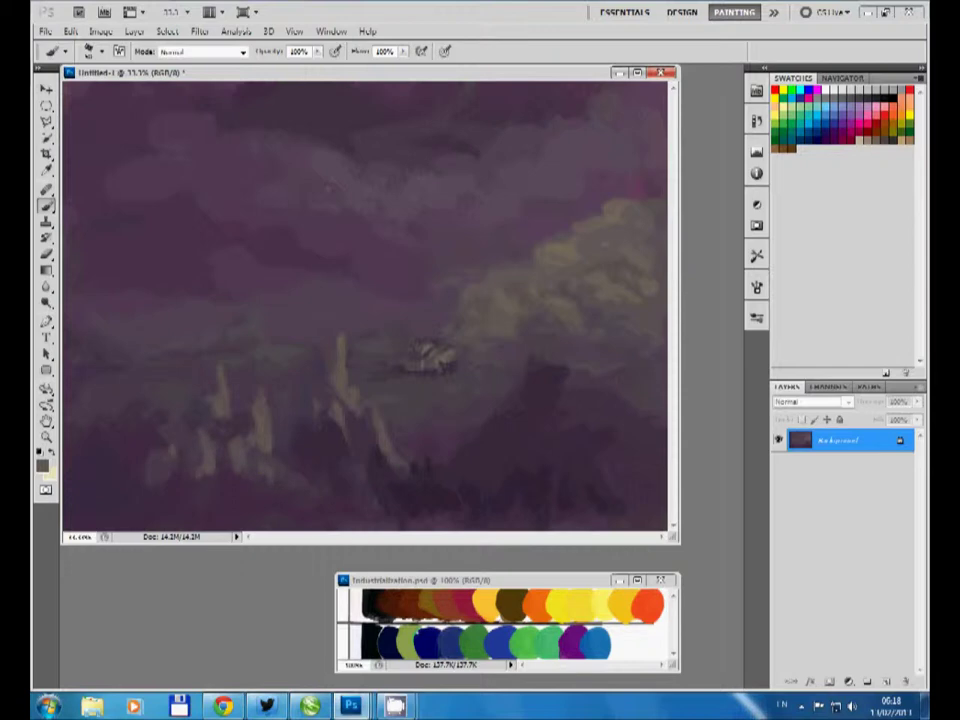
- Add pale strokes to the leftmost spires and lighten the dark mountain on the right
left_click_drag(147, 399, 161, 448)
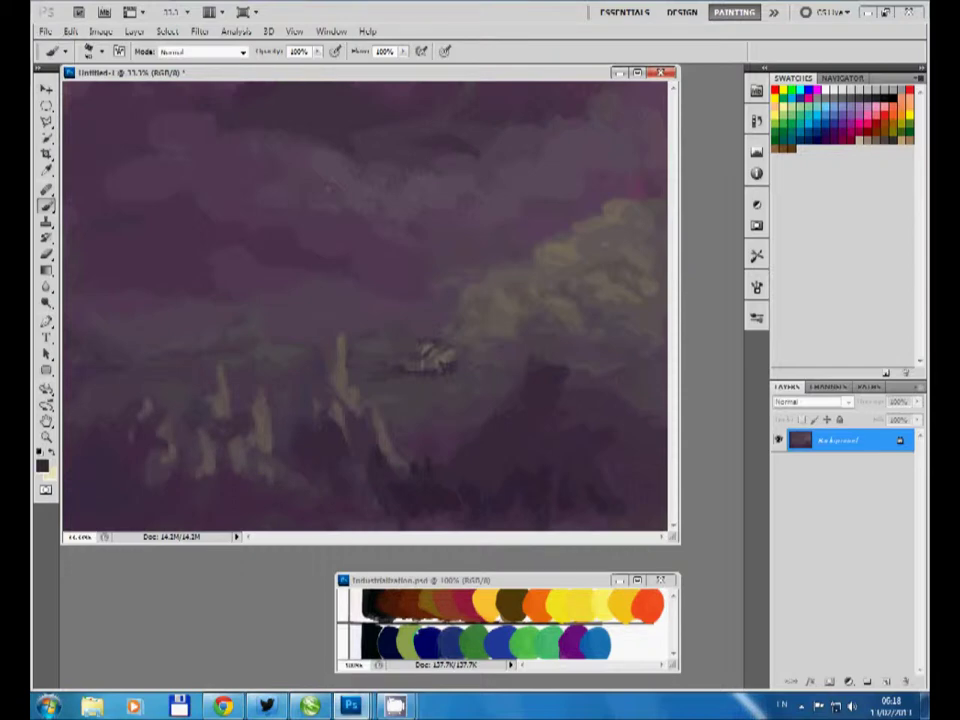
left_click_drag(138, 491, 139, 515)
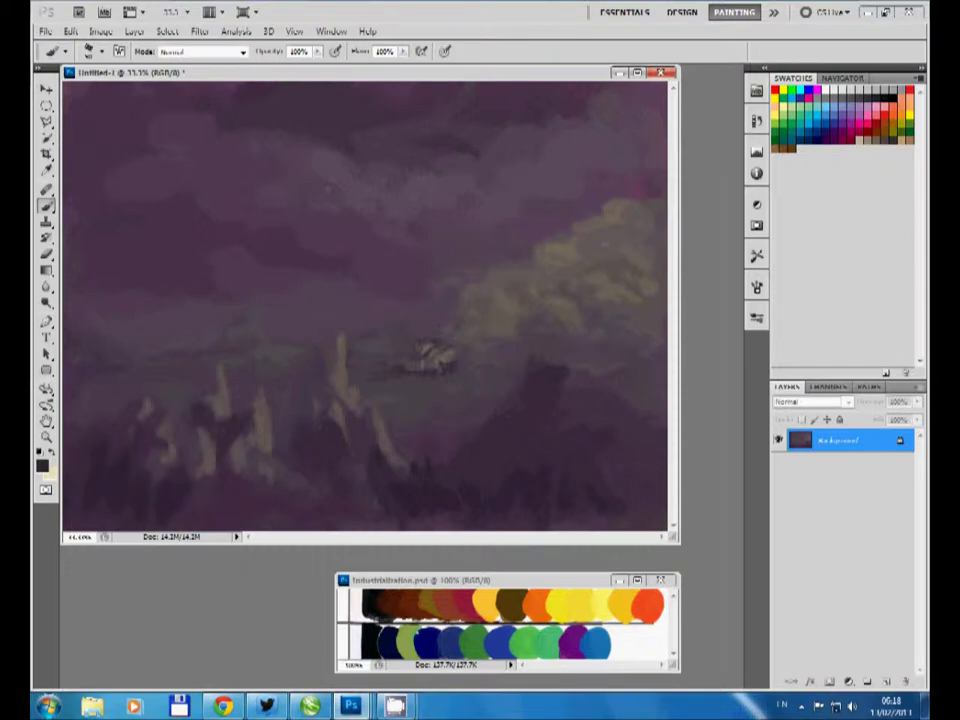
left_click_drag(580, 380, 585, 470)
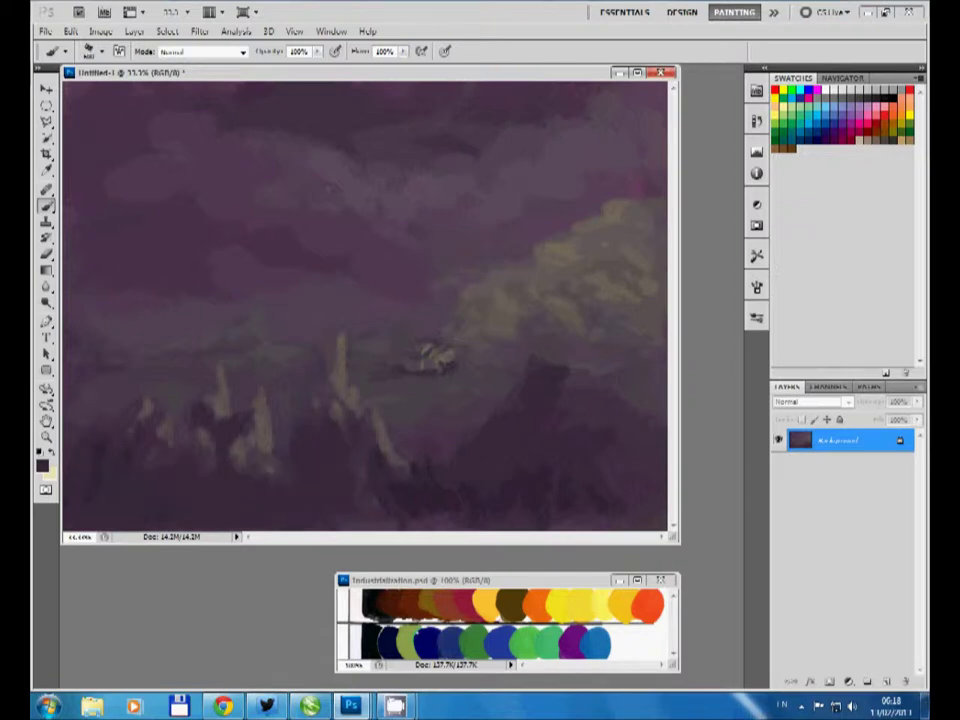
left_click_drag(590, 425, 600, 495)
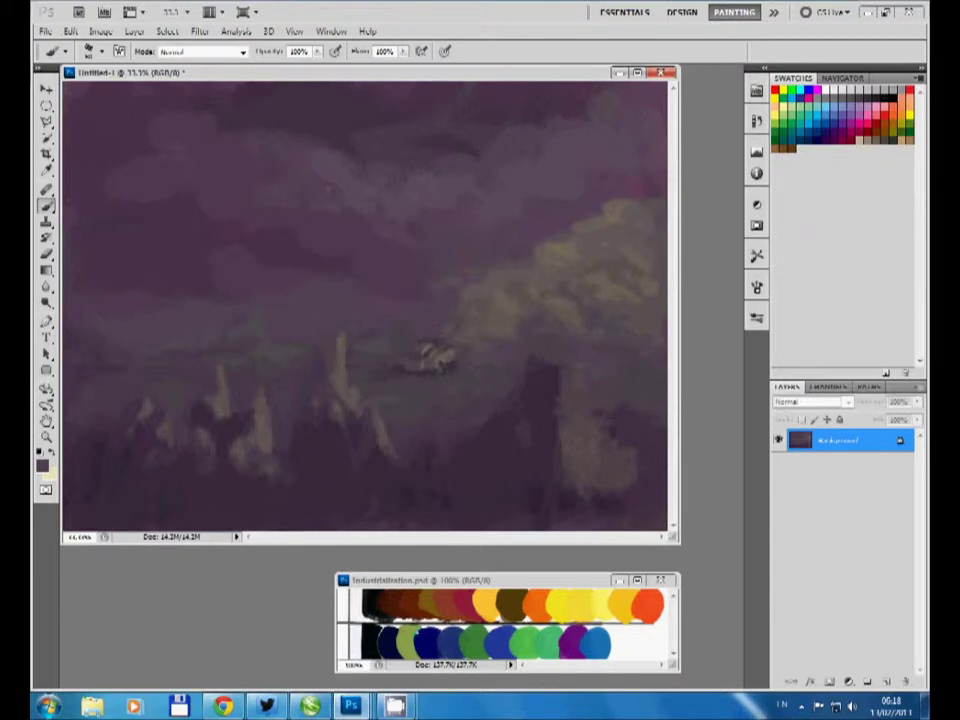
- Rework the middle sky, covering a pale oval with darker muted purple strokes
left_click_drag(412, 178, 462, 194)
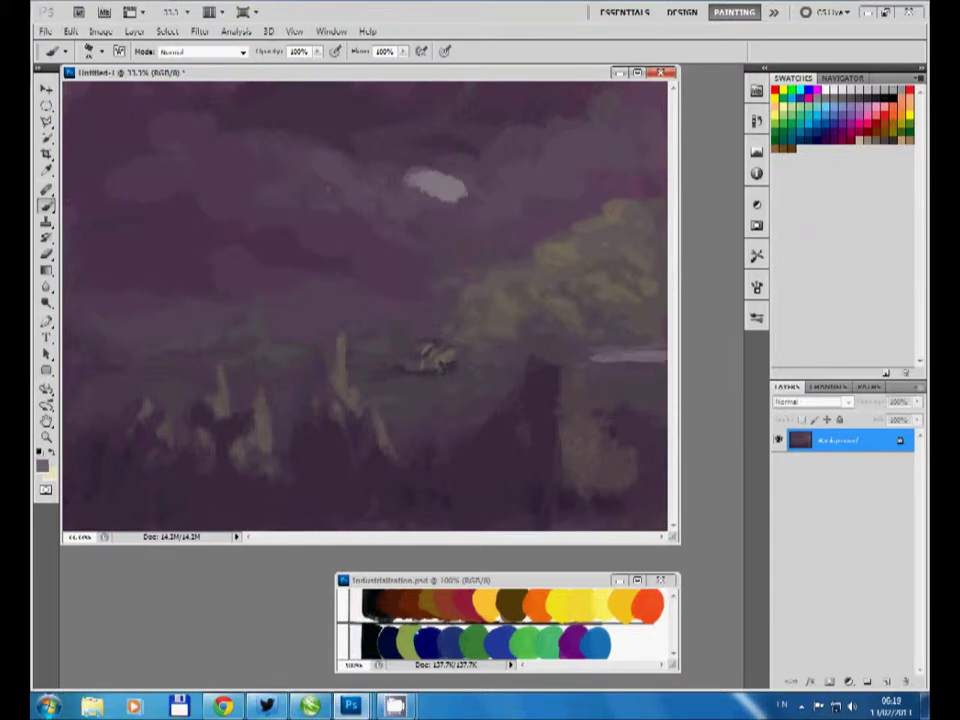
left_click_drag(596, 356, 666, 354)
left_click_drag(443, 265, 501, 266)
left_click_drag(410, 182, 455, 200)
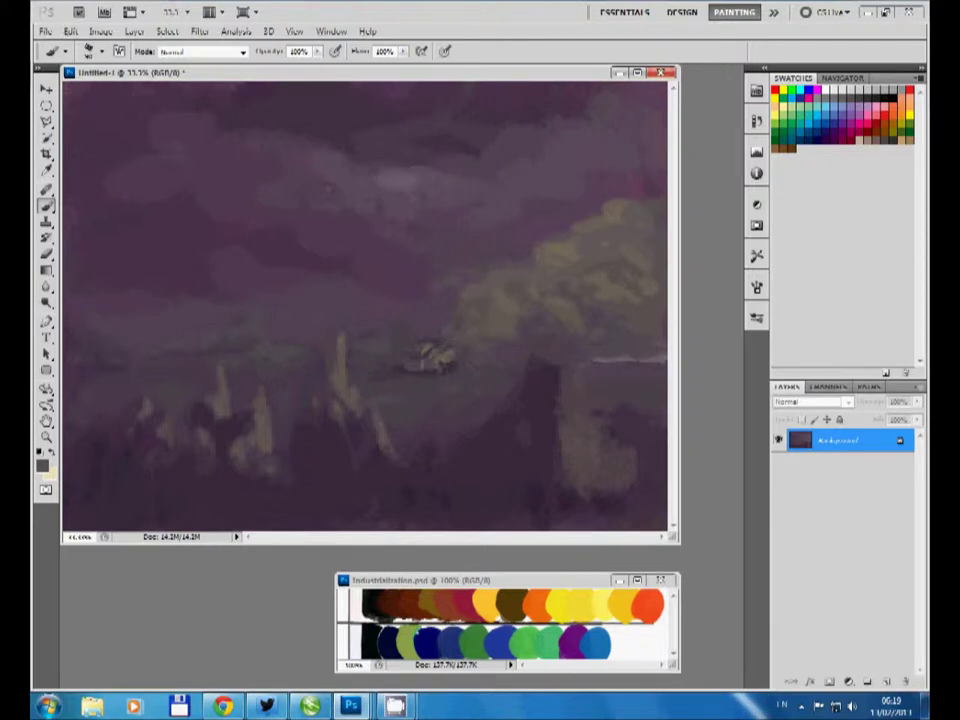
left_click(167, 203, "alt")
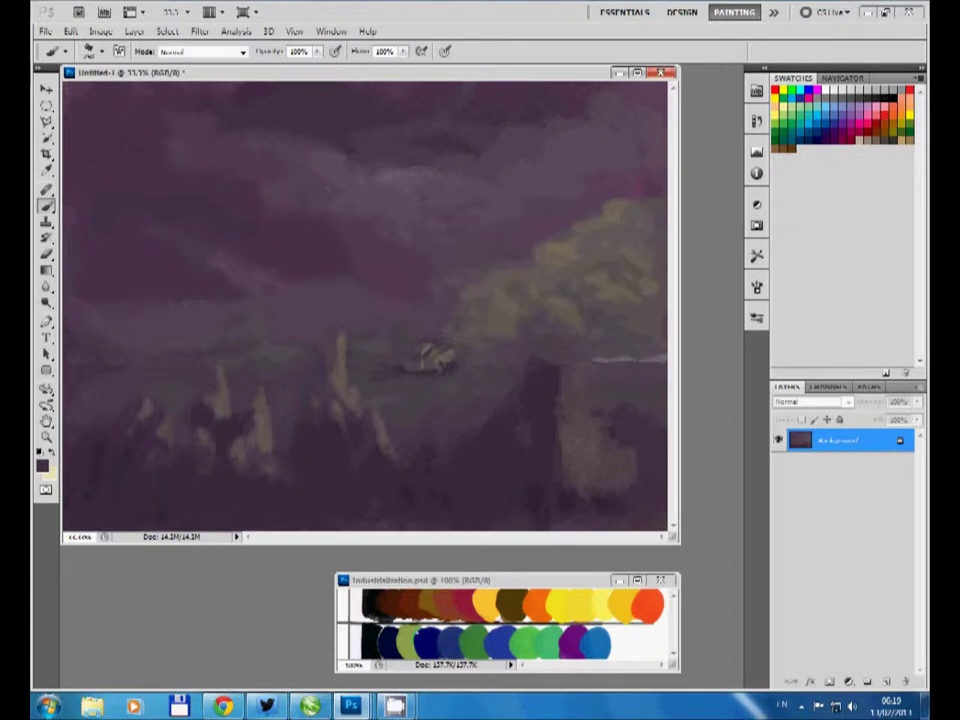
left_click_drag(468, 205, 558, 195)
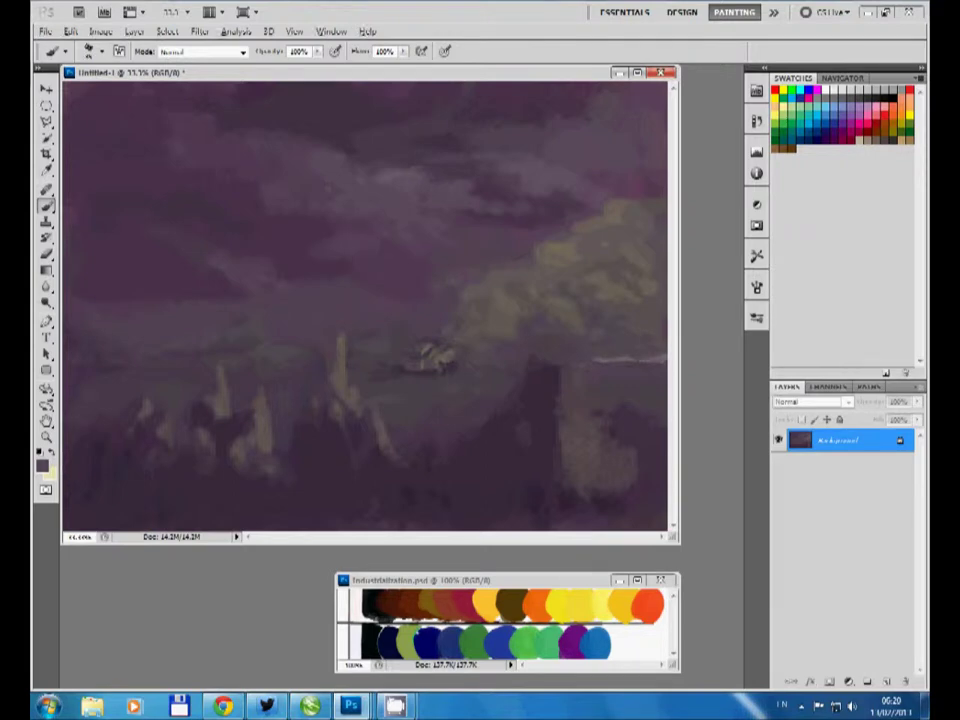
- Add pale vertical highlights to the rock spires right of centre and lower right
left_click_drag(541, 343, 581, 430)
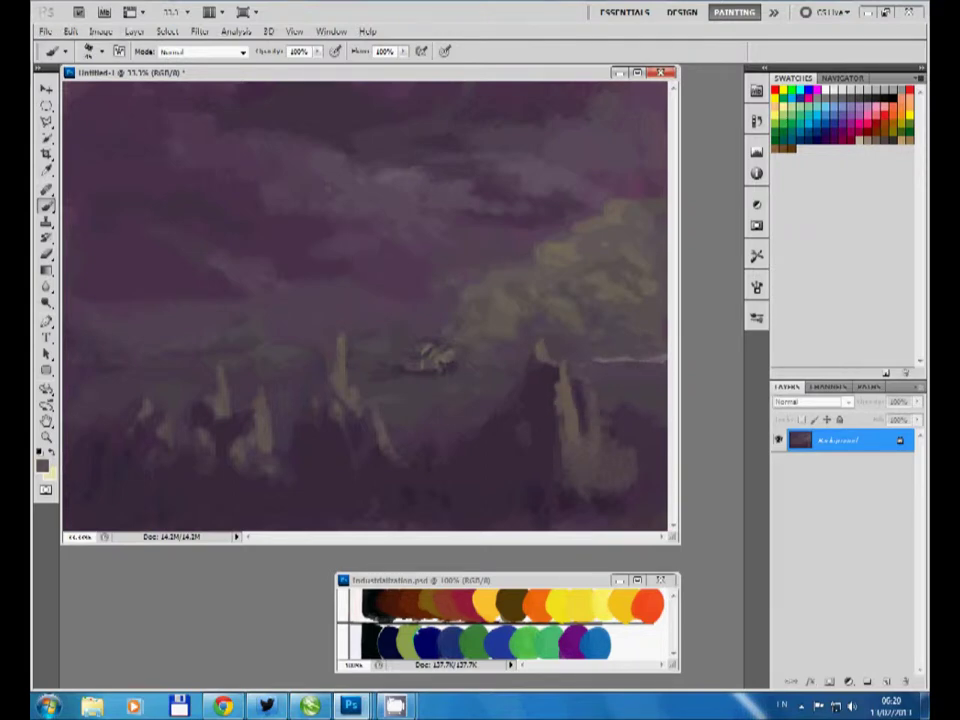
left_click_drag(585, 407, 588, 446)
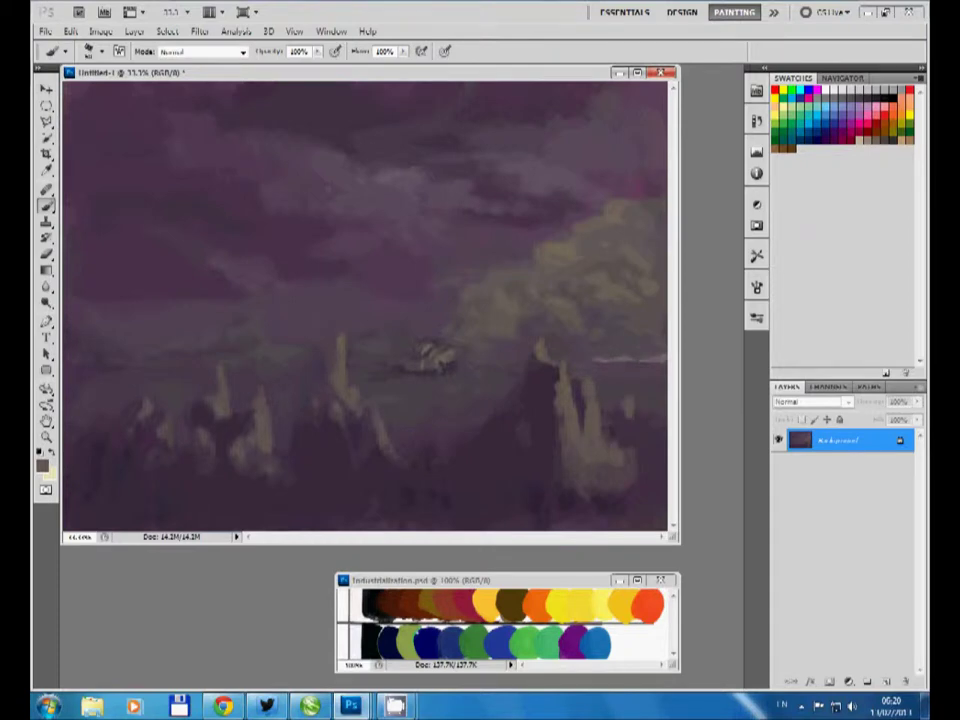
left_click_drag(630, 482, 636, 520)
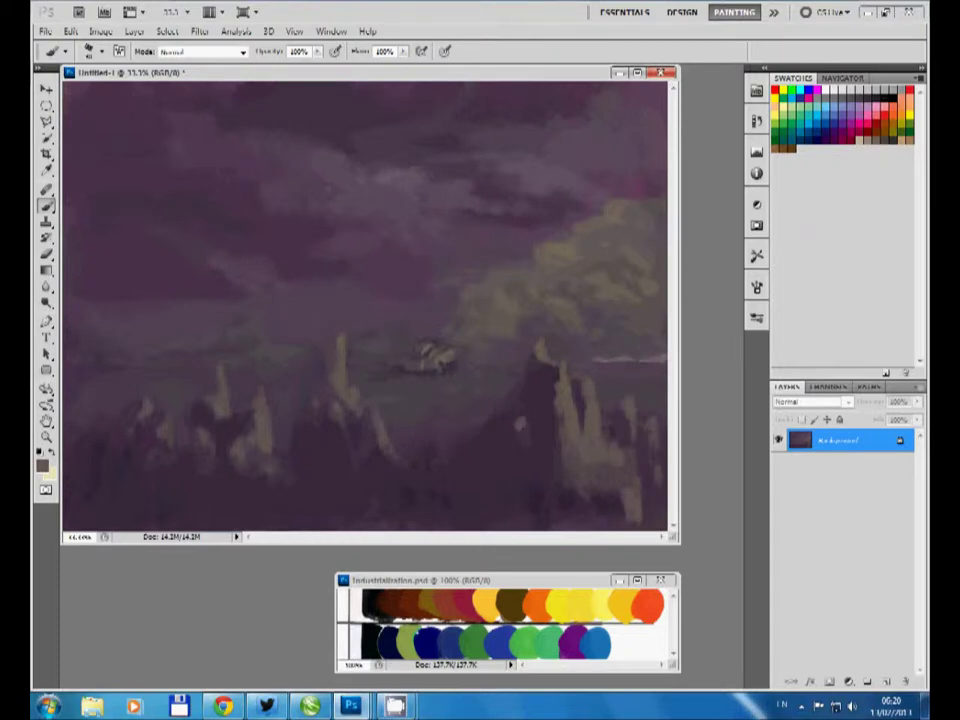
left_click_drag(520, 416, 523, 448)
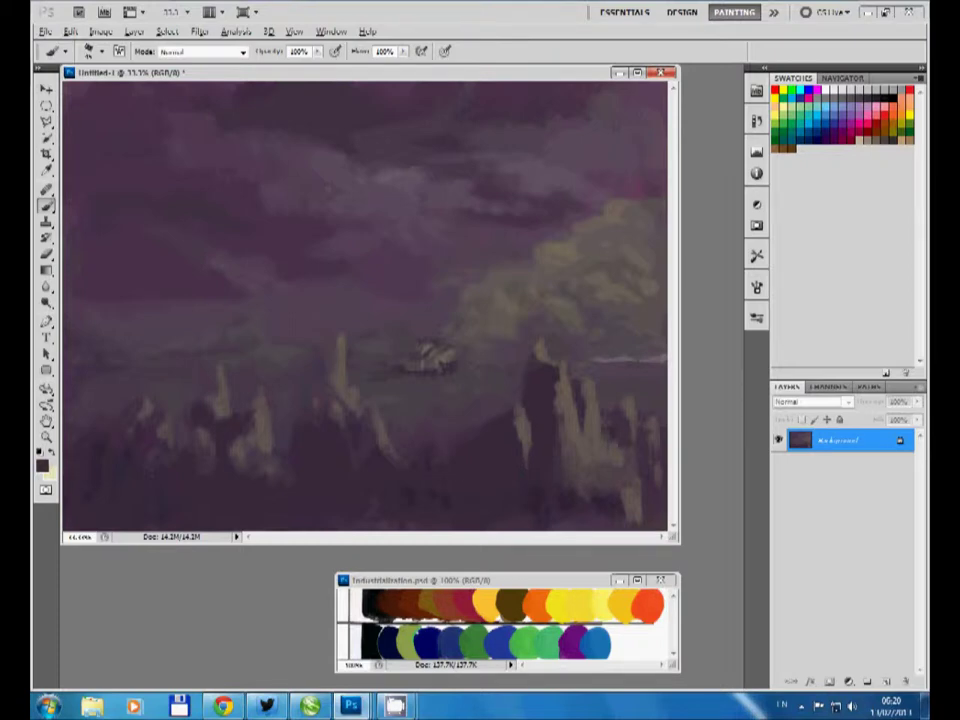
left_click_drag(472, 474, 476, 504)
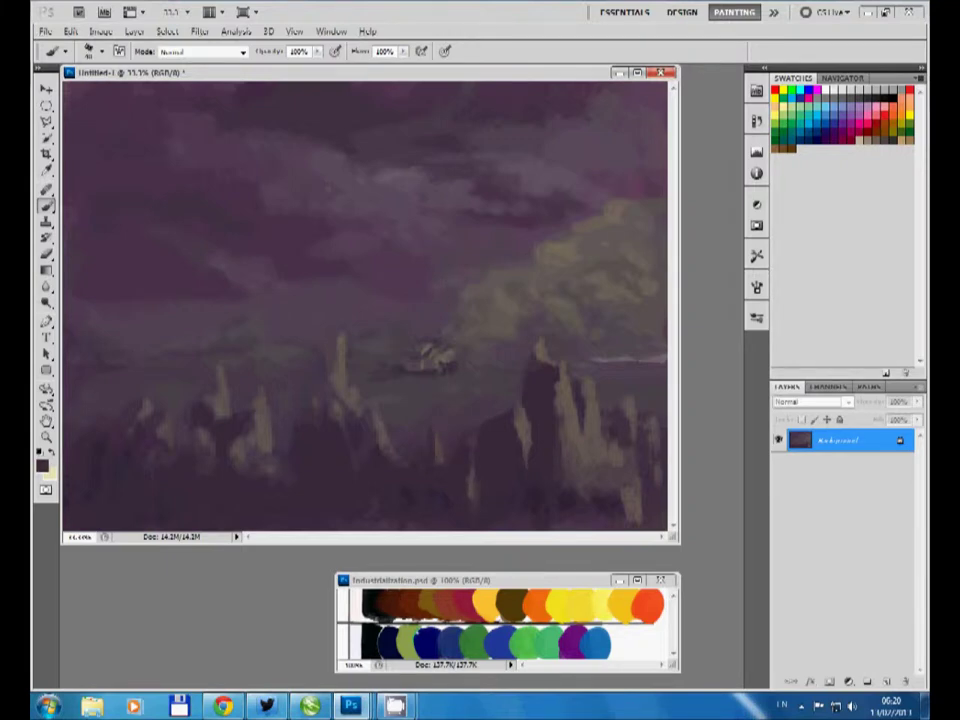
- Sample the olive tone and brighten the small house with light yellow touches
left_click(336, 265, "alt")
left_click_drag(428, 355, 448, 357)
left_click(331, 272, "alt")
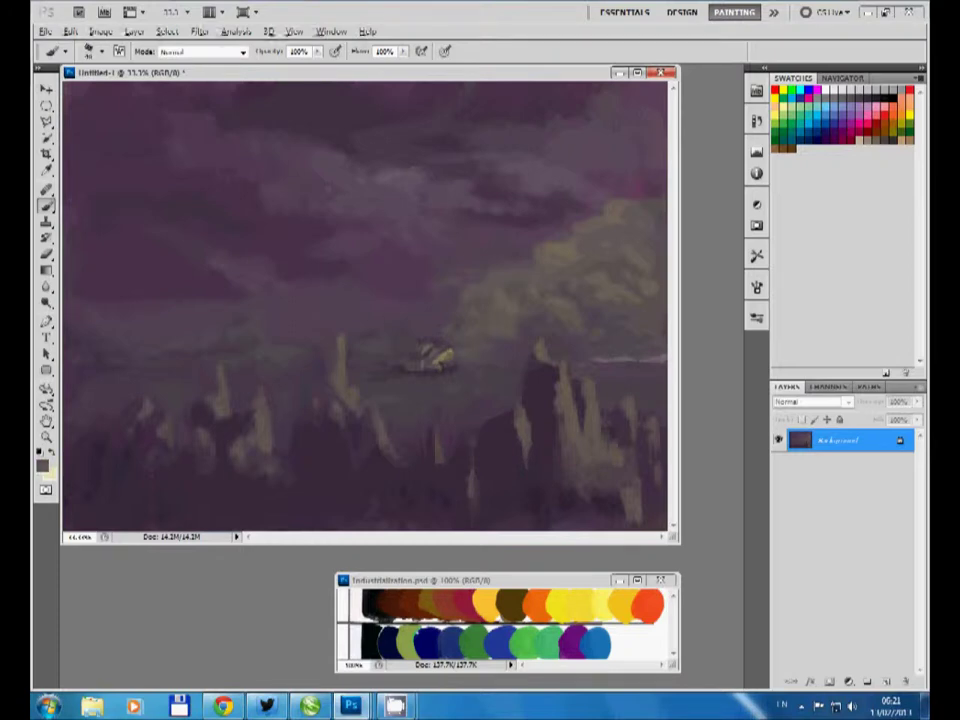
- Extend the olive glow right of the house and mute the upper-right yellow clouds to purple
left_click(344, 264, "alt")
left_click_drag(452, 357, 472, 354)
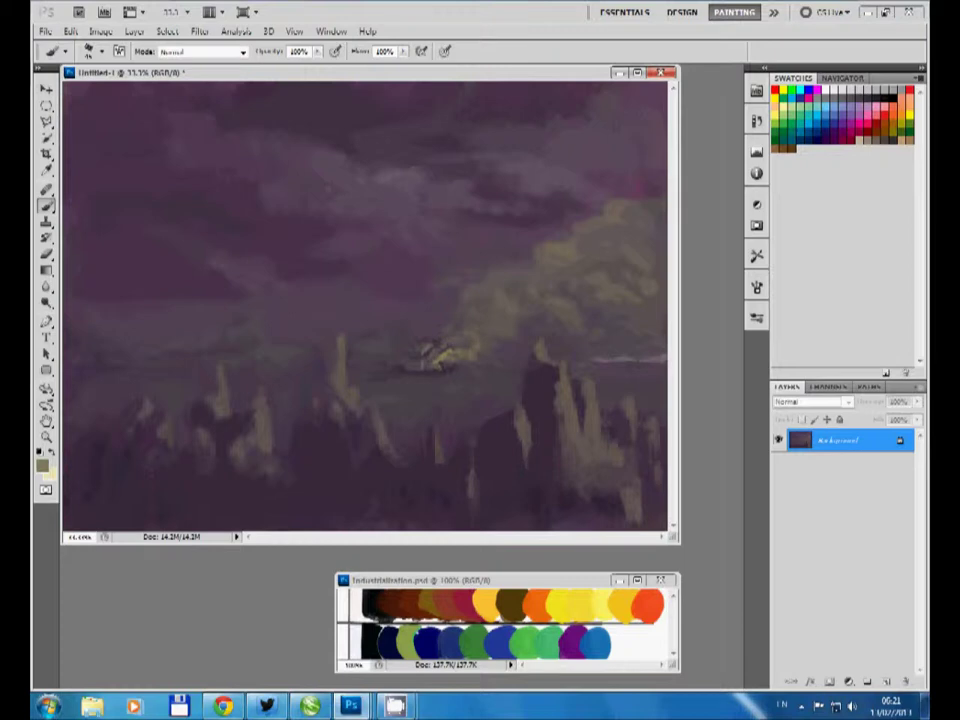
left_click(360, 250, "alt")
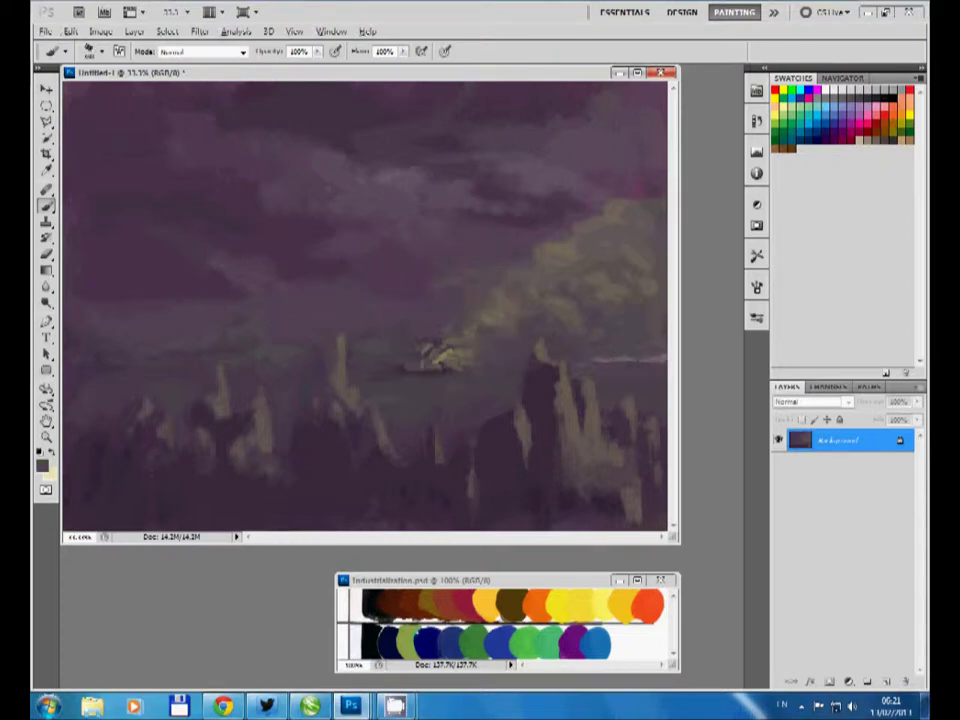
left_click_drag(590, 225, 630, 265)
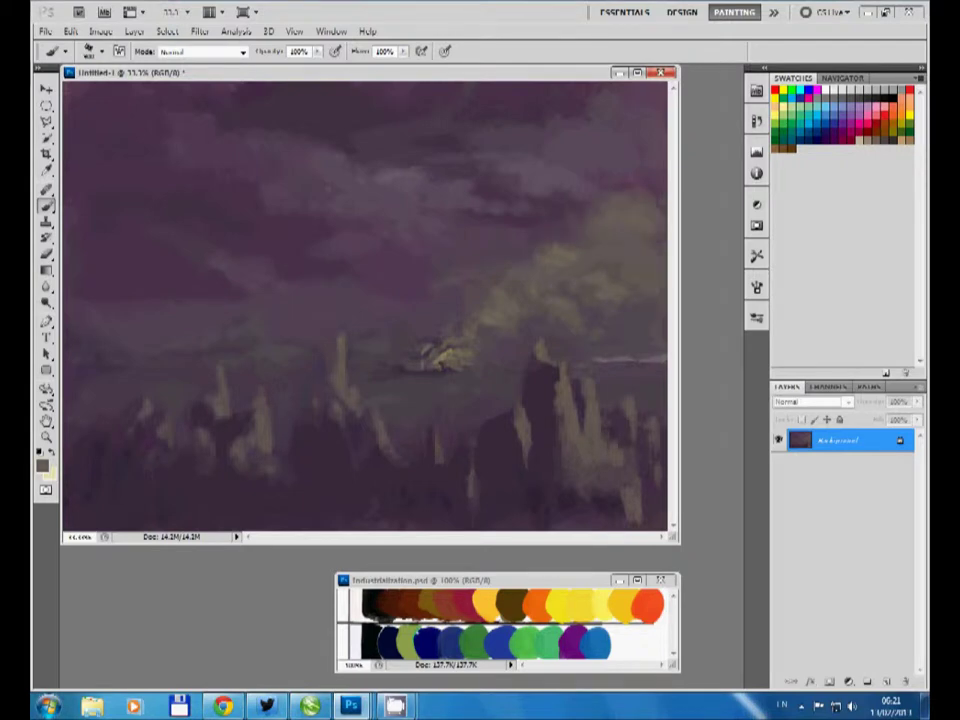
left_click_drag(640, 215, 565, 285)
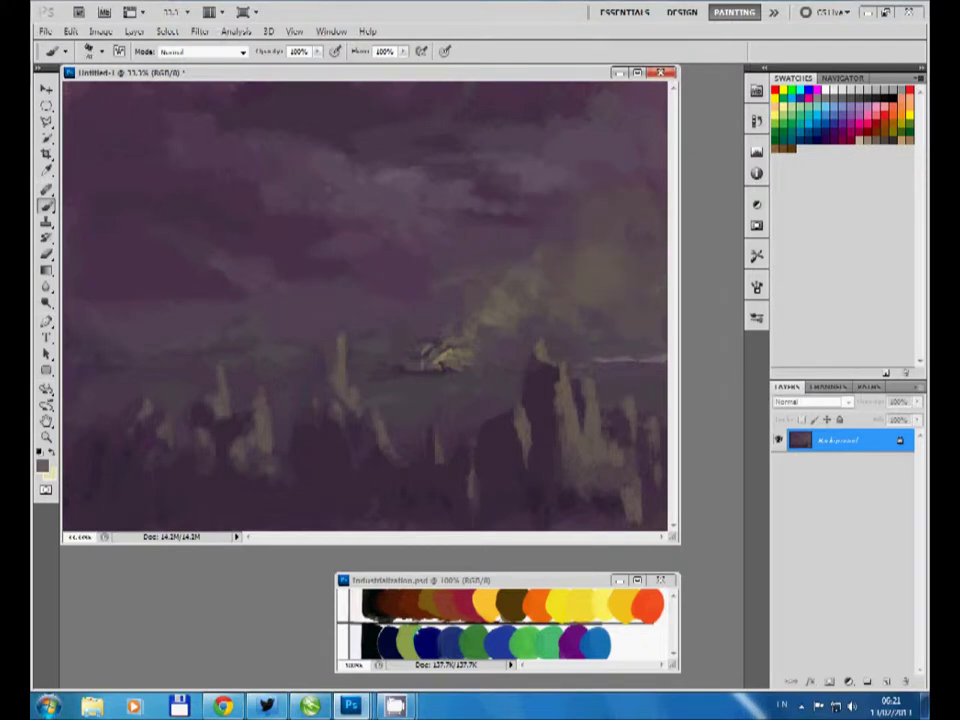
- Touch up the central glow and paint a dark spire onto the right rock
left_click(450, 350)
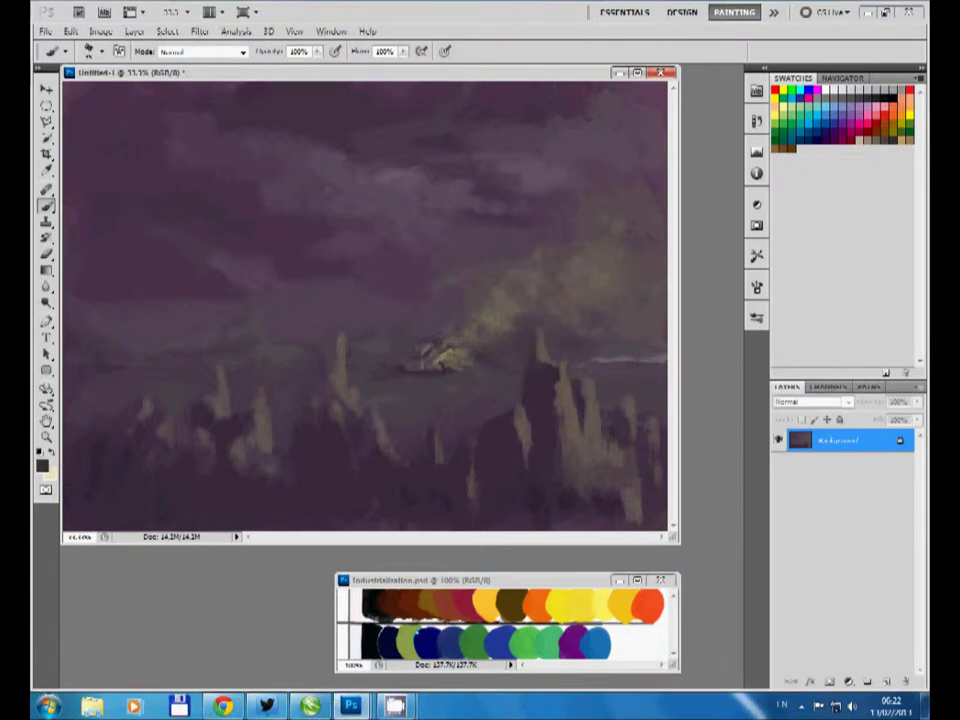
left_click_drag(538, 365, 533, 328)
left_click_drag(510, 464, 509, 493)
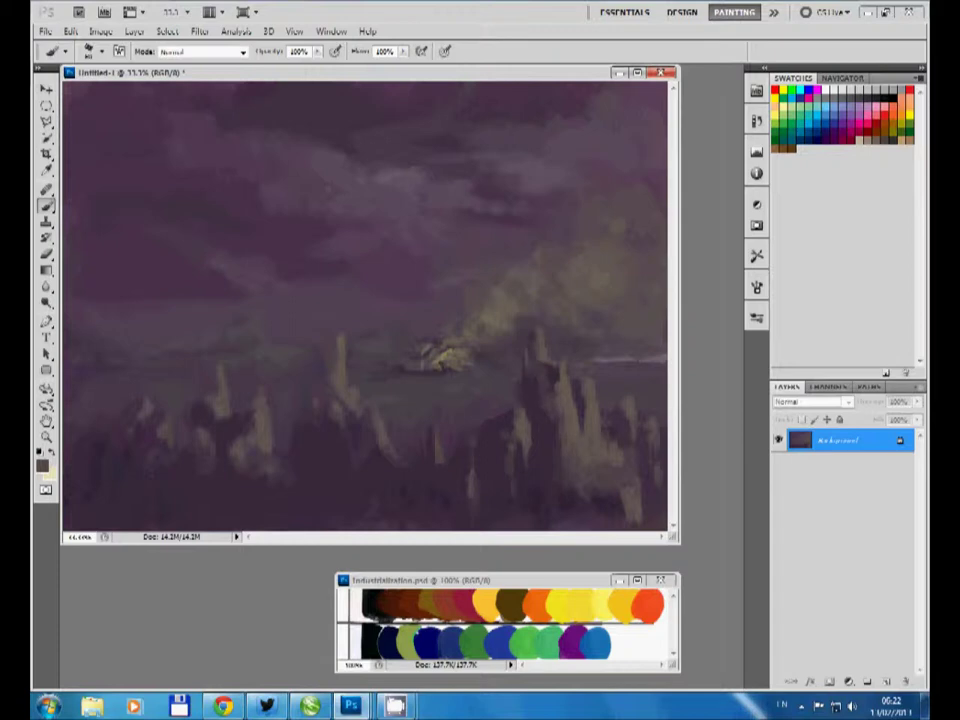
left_click(587, 425)
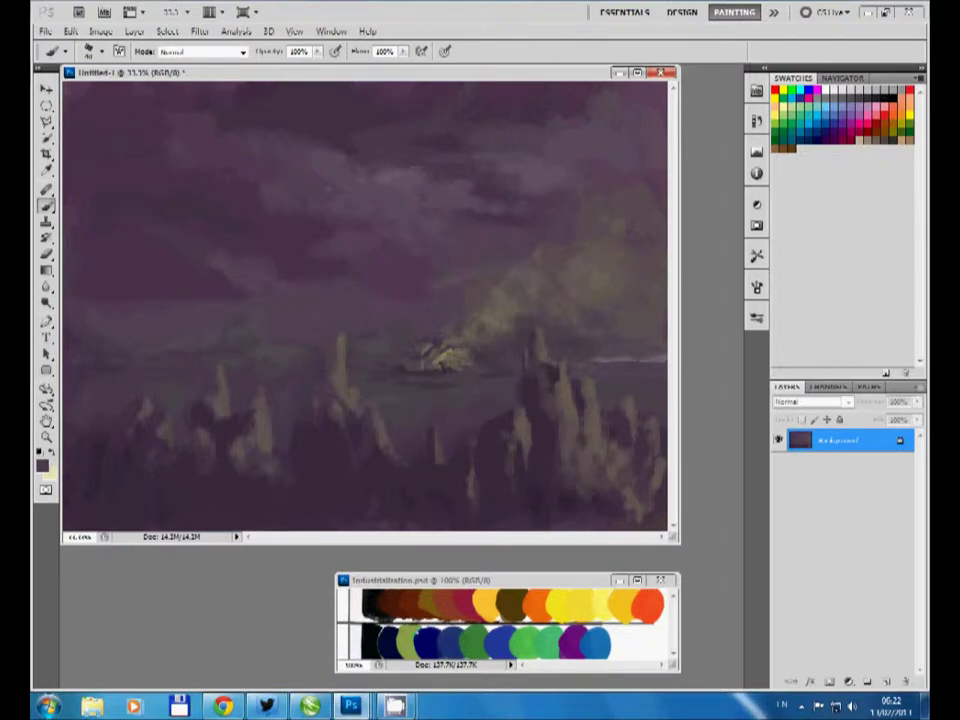
- Dab faint light touches around the rock spires
left_click(414, 369)
left_click(180, 409)
left_click(266, 375)
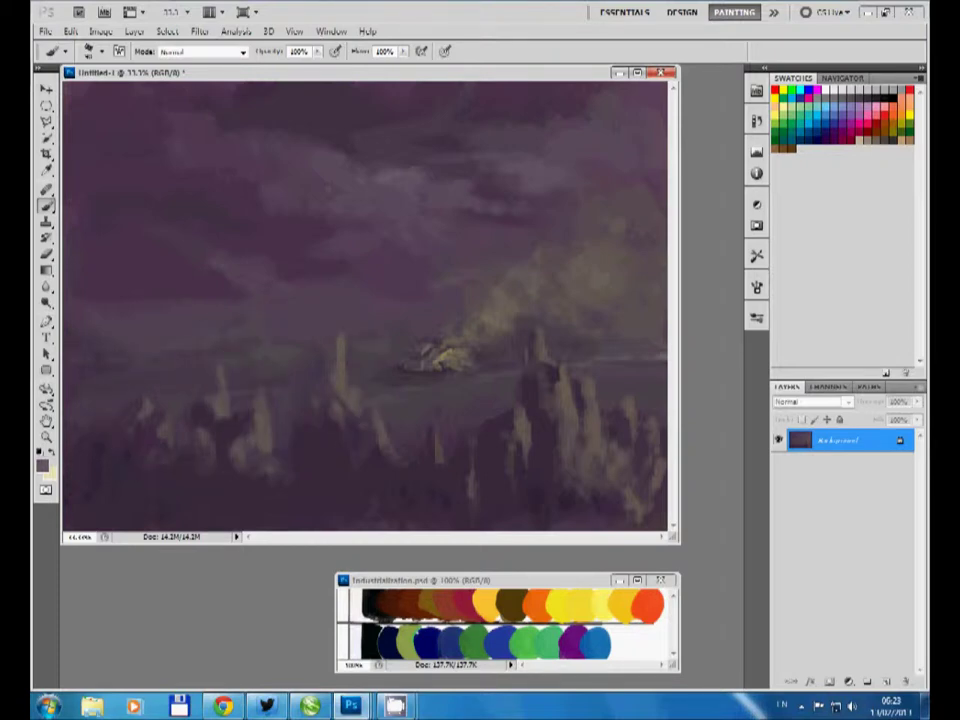
left_click(377, 454)
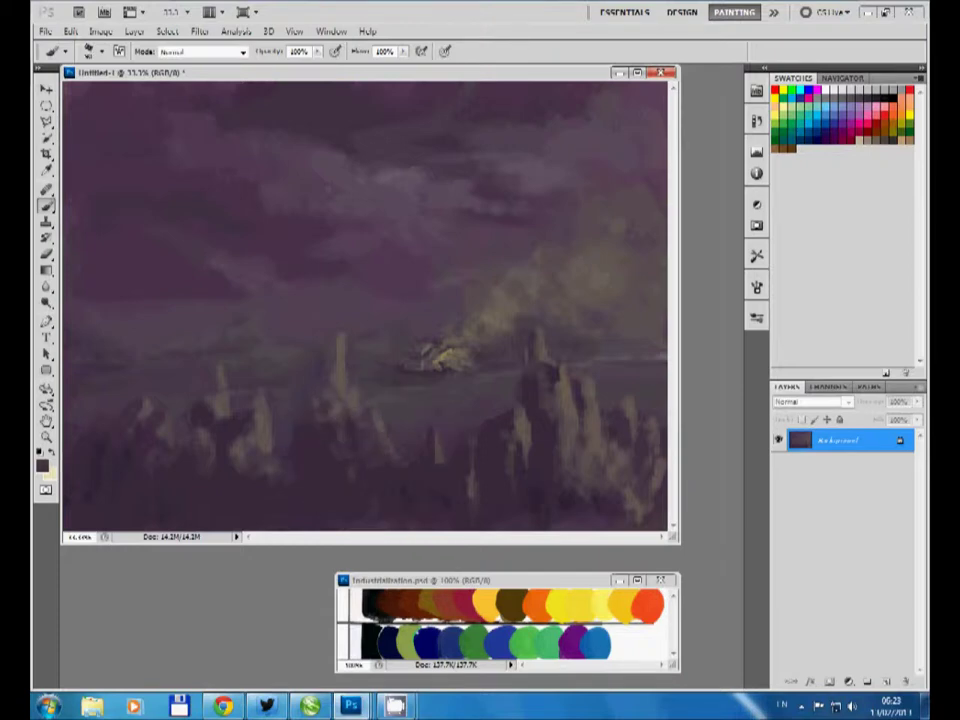
left_click(492, 462)
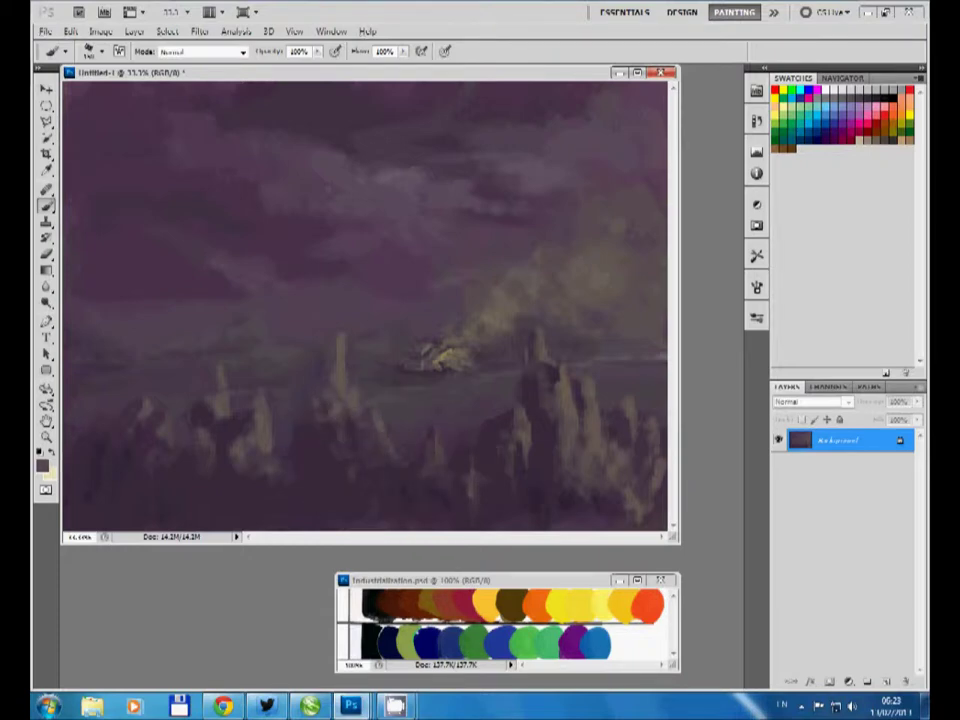
- Overpaint the left spire strokes in dark purple and add a short green horizon mark
left_click_drag(256, 467, 298, 490)
left_click_drag(285, 500, 257, 482)
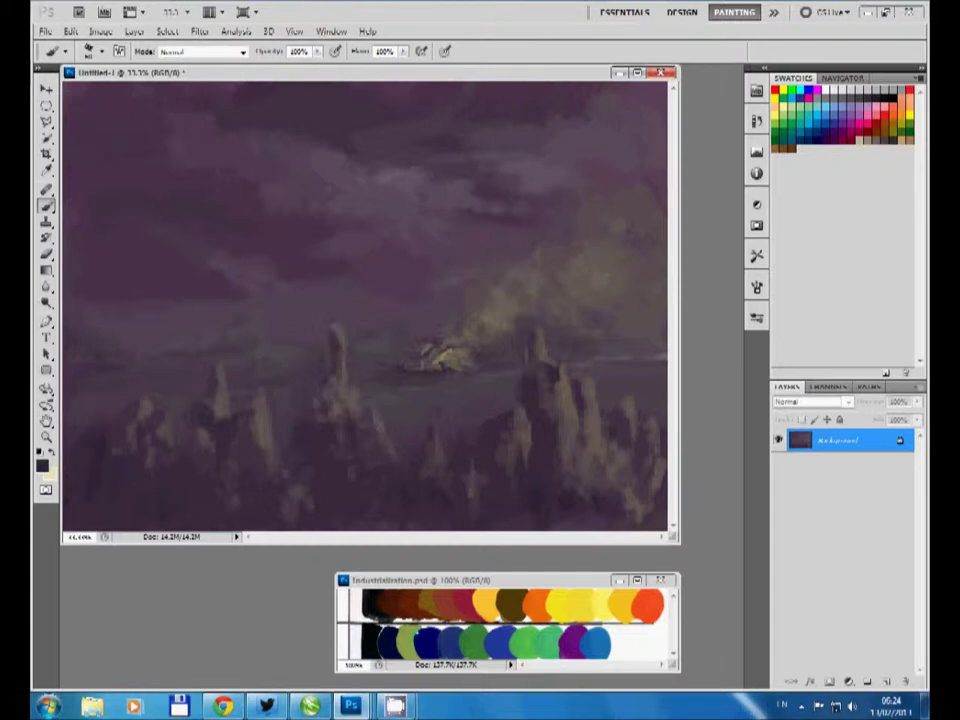
left_click_drag(259, 310, 259, 330)
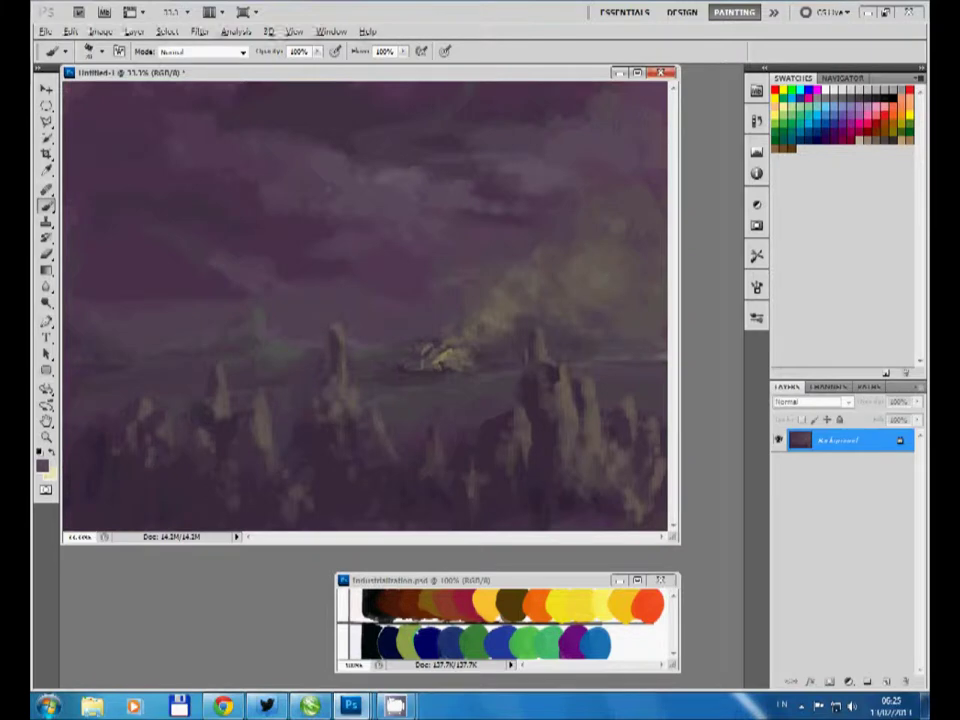
- Brush a short green stroke at the left horizon, then dim it with a near-black tone
left_click(545, 640, "alt")
left_click_drag(260, 330, 260, 310)
left_click(250, 325, "alt")
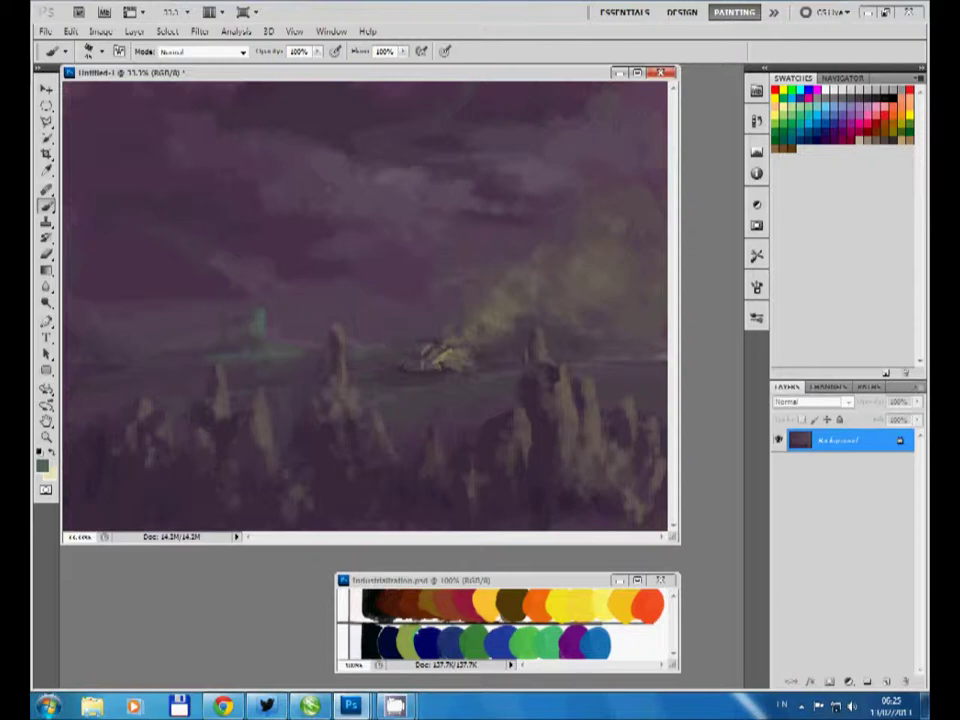
left_click(250, 420, "alt")
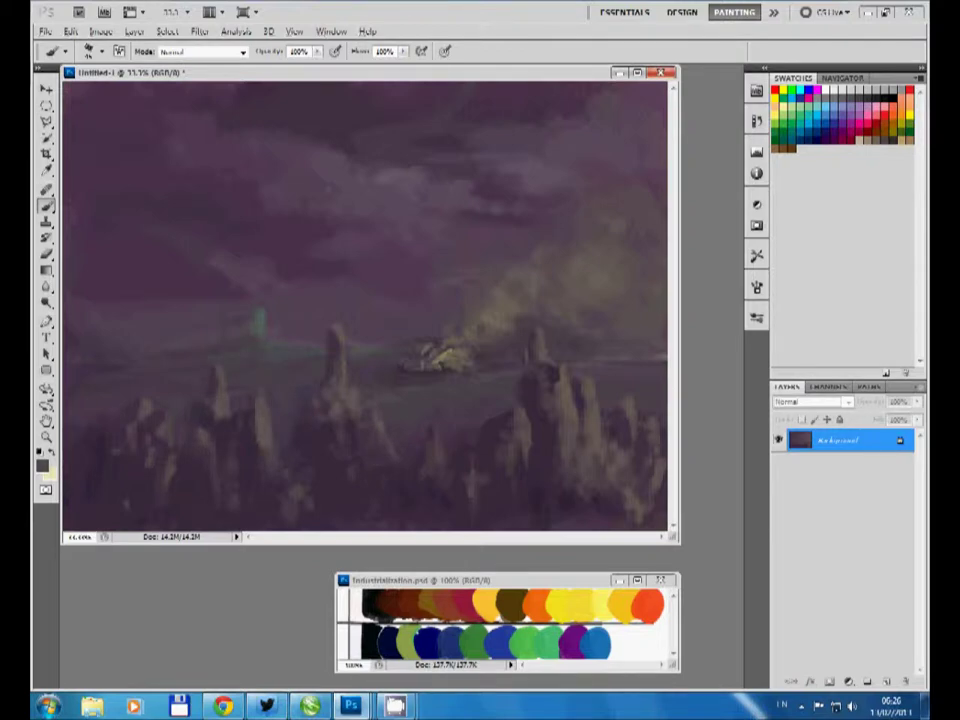
left_click_drag(254, 314, 262, 326)
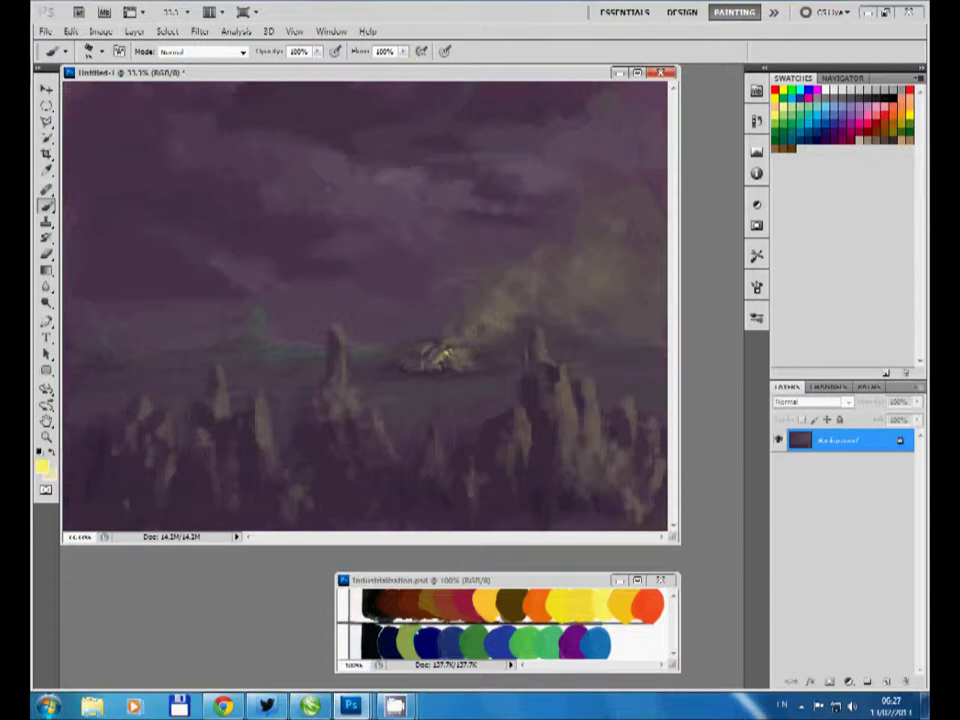
- Dab bright yellow onto the central fire, then resample grey-tan, near-black and pale yellow colours
left_click(442, 355)
key("x")
left_click(555, 638, "alt")
left_click(364, 240, "alt")
key("d")
left_click(315, 270, "alt")
key("d")
left_click(324, 274, "alt")
left_click(318, 262, "alt")
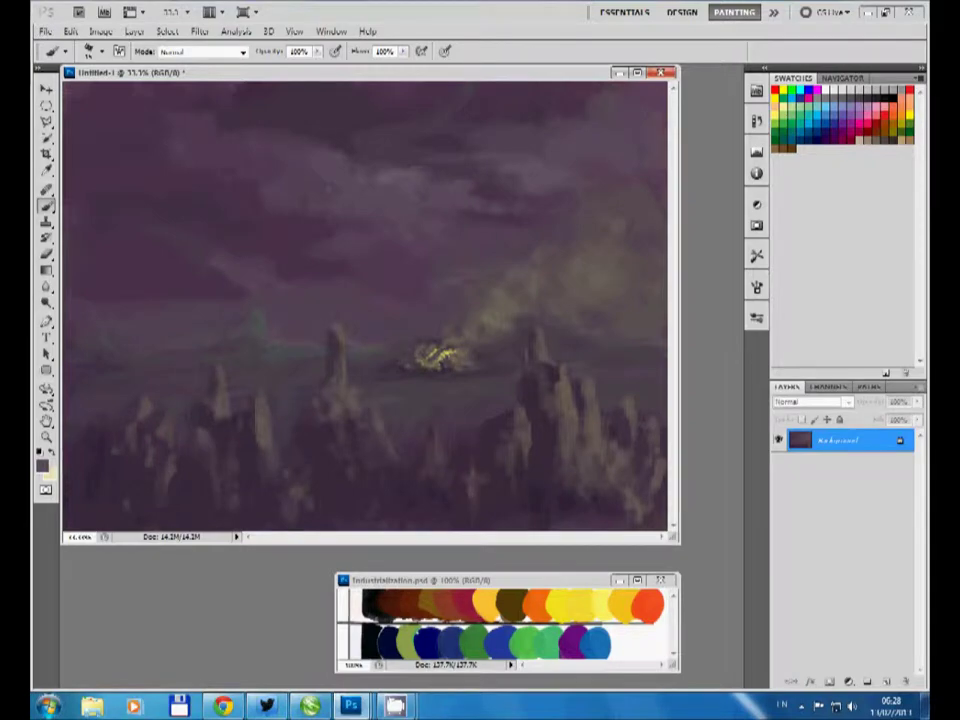
left_click(432, 355, "alt")
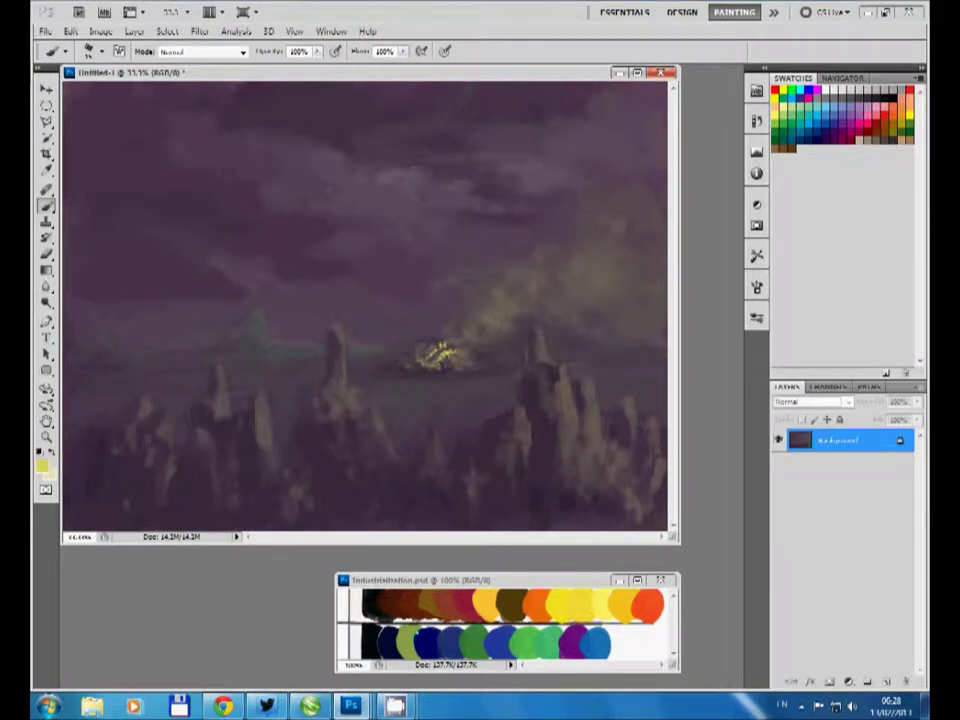